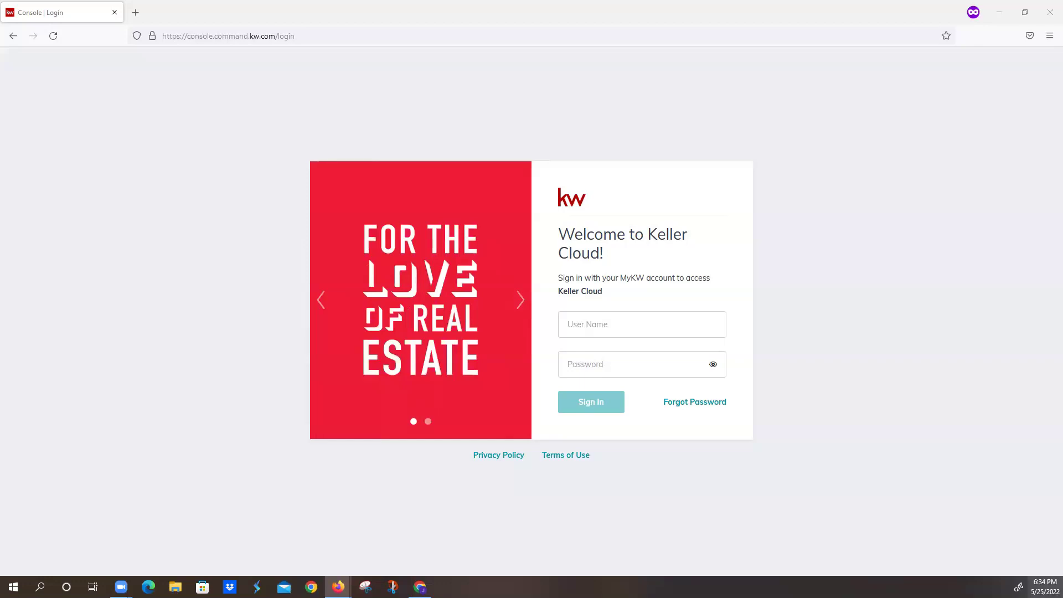
# - Sign in to the Keller Cloud console with the agent's MyKW username and password
pyautogui.click(644, 324)
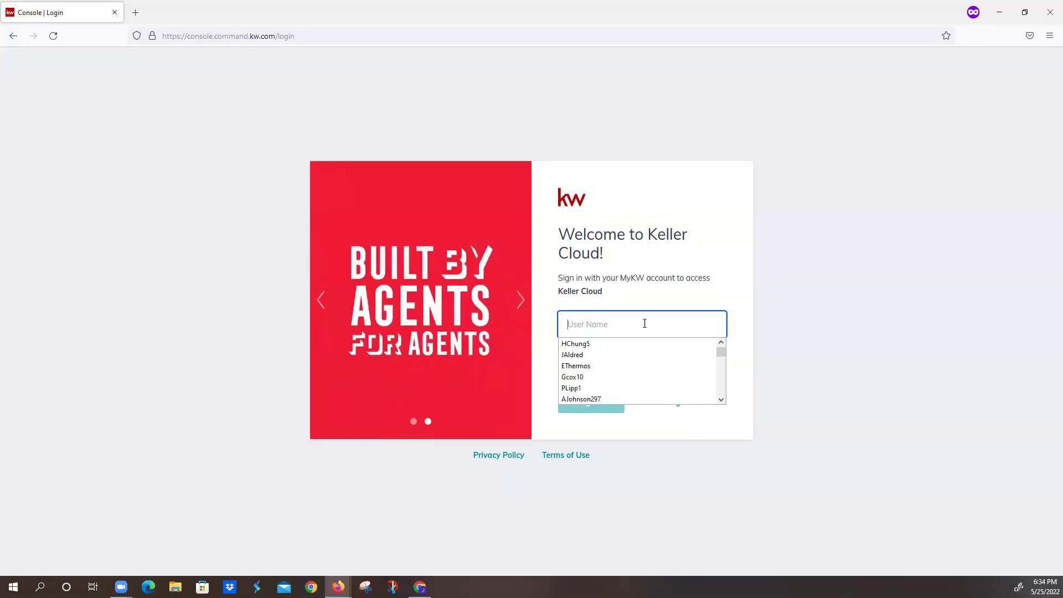
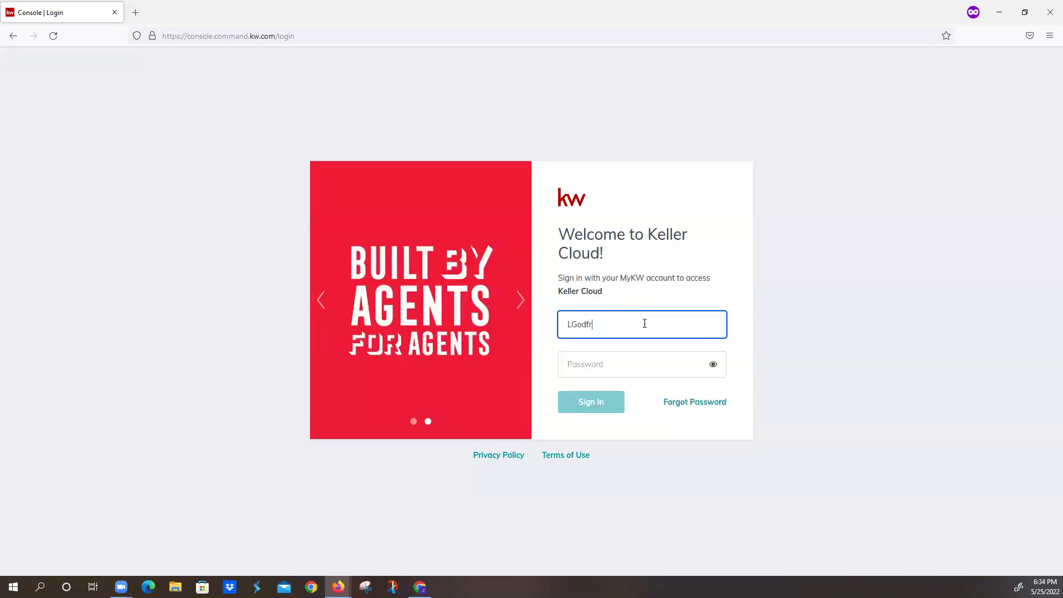
pyautogui.press('Tab')
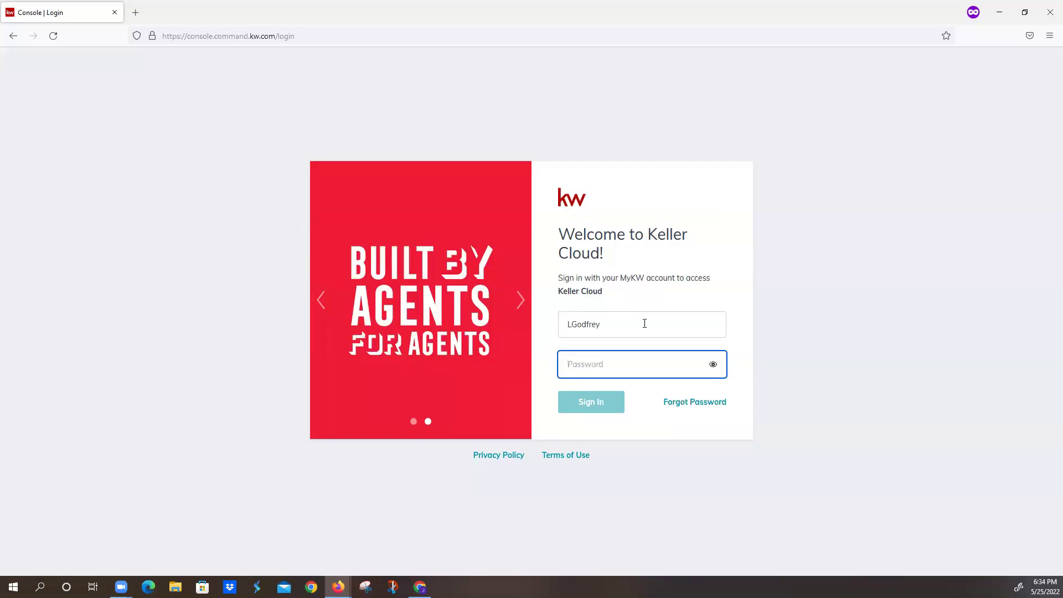
pyautogui.write('•••')
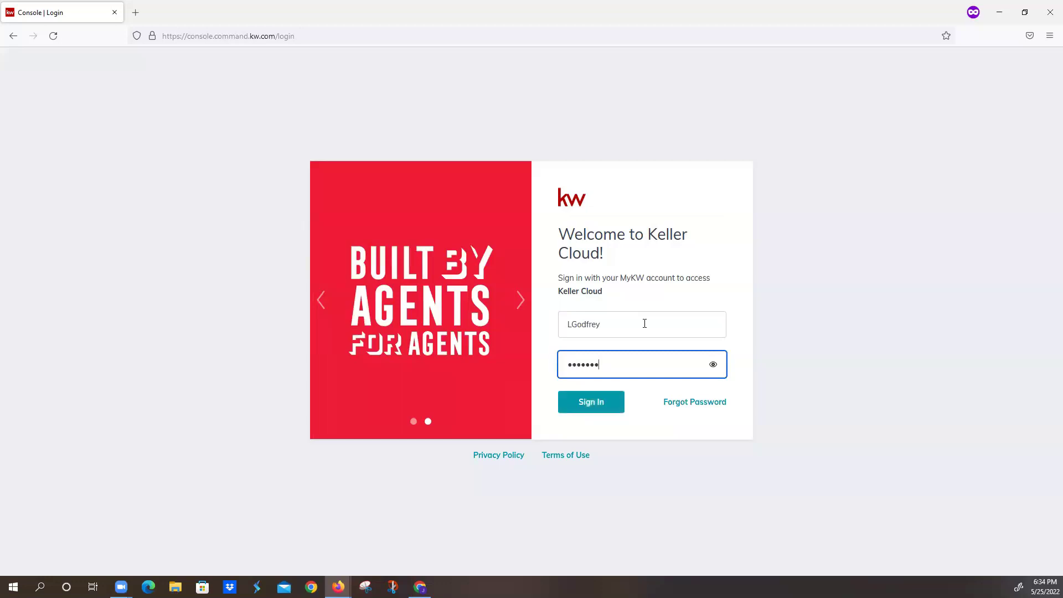
pyautogui.write('•••••')
pyautogui.click(593, 406)
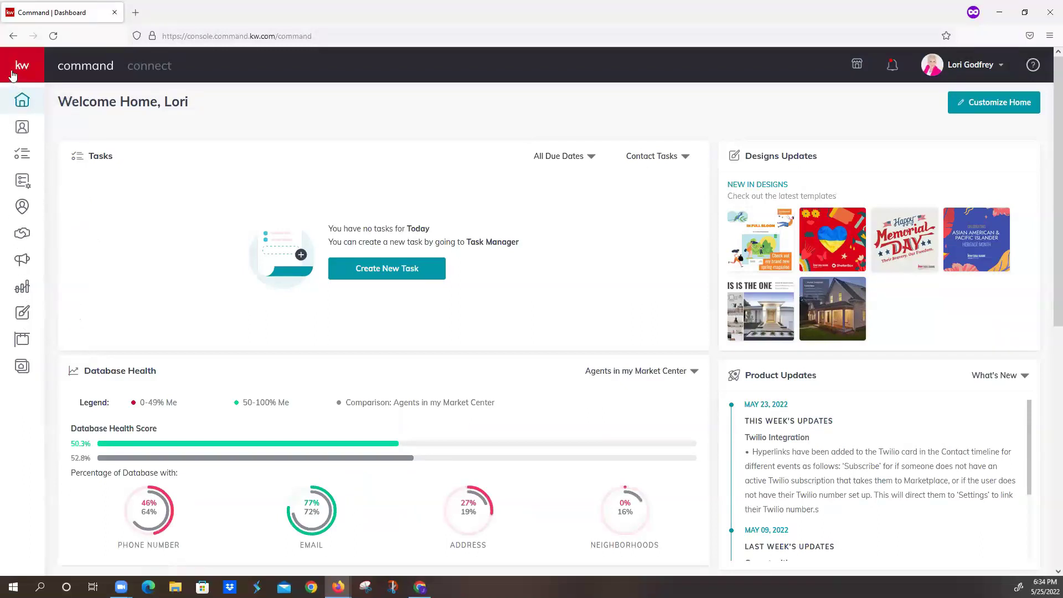
# - Expand the sidebar and go to the Consumer section listing the agent site pages
pyautogui.click(12, 73)
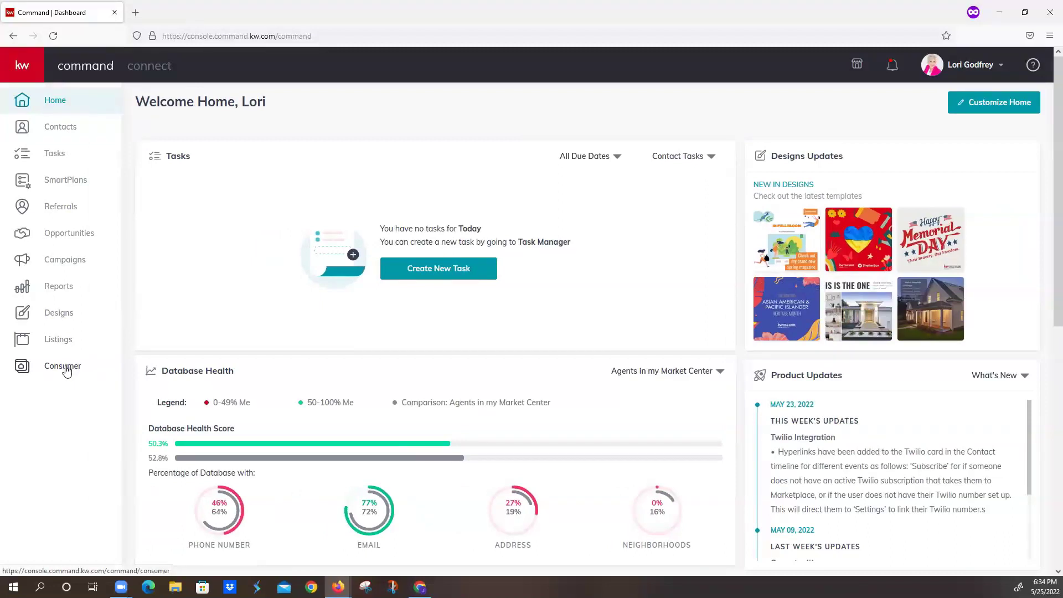
pyautogui.click(66, 370)
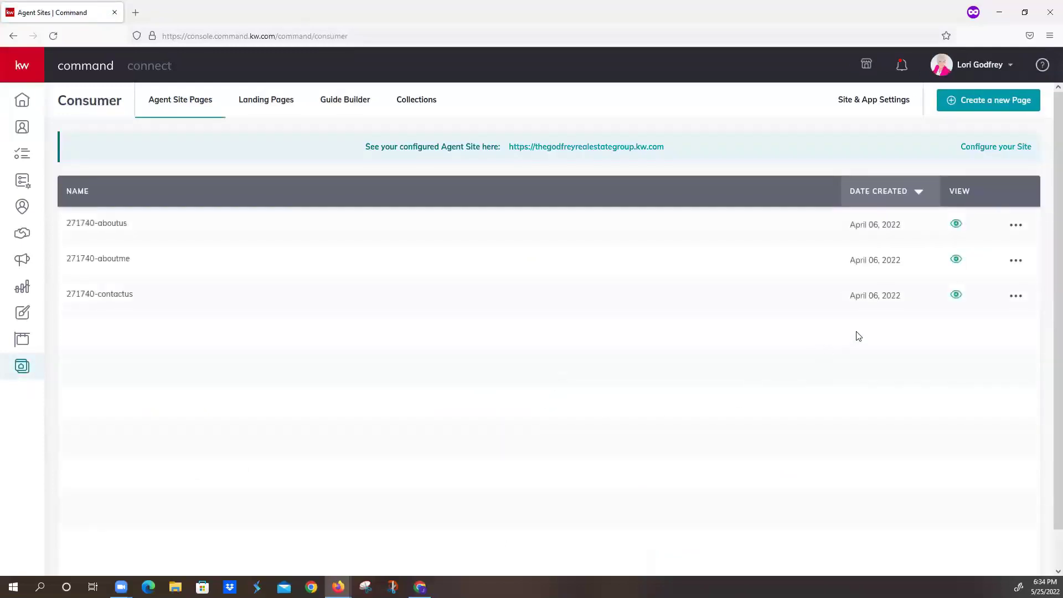
# - Create a new page on My Agent Site and open its blank editor
pyautogui.click(1010, 102)
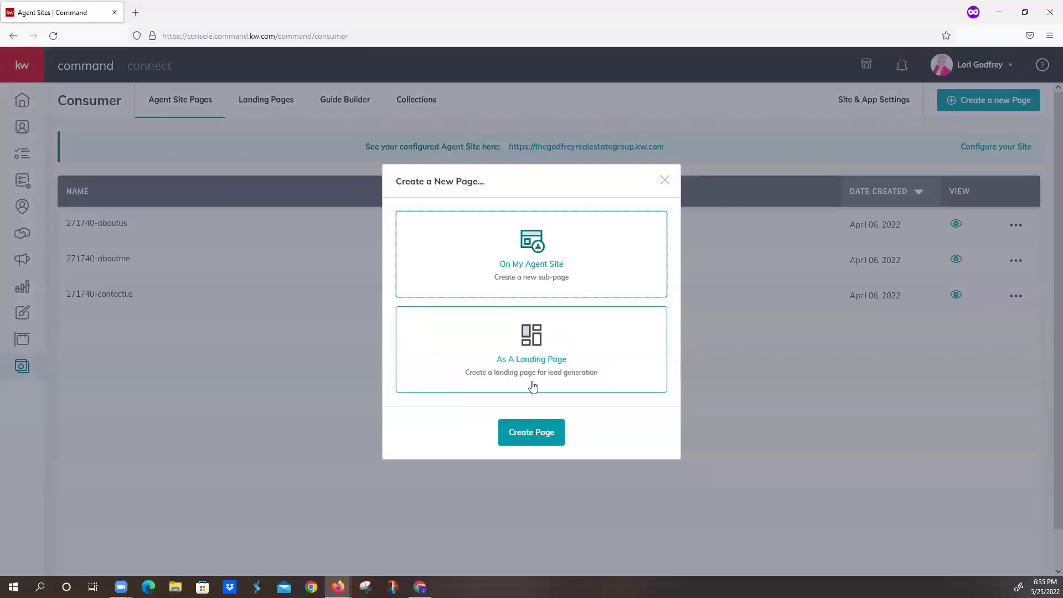
pyautogui.click(530, 432)
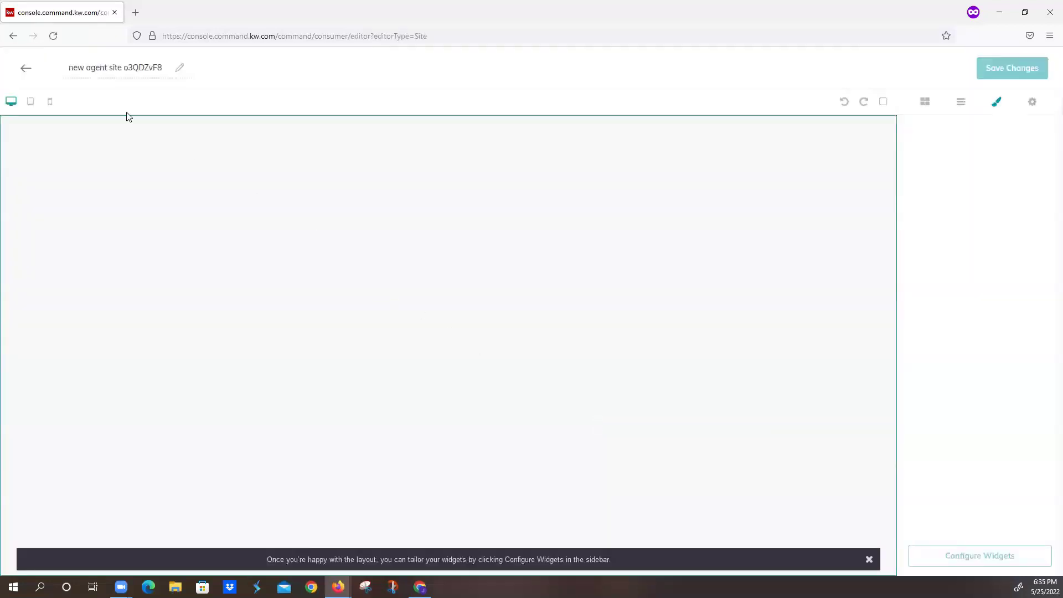
# - Replace the placeholder page title with 'SOLD Listings'
pyautogui.moveTo(72, 66); pyautogui.dragTo(177, 73)
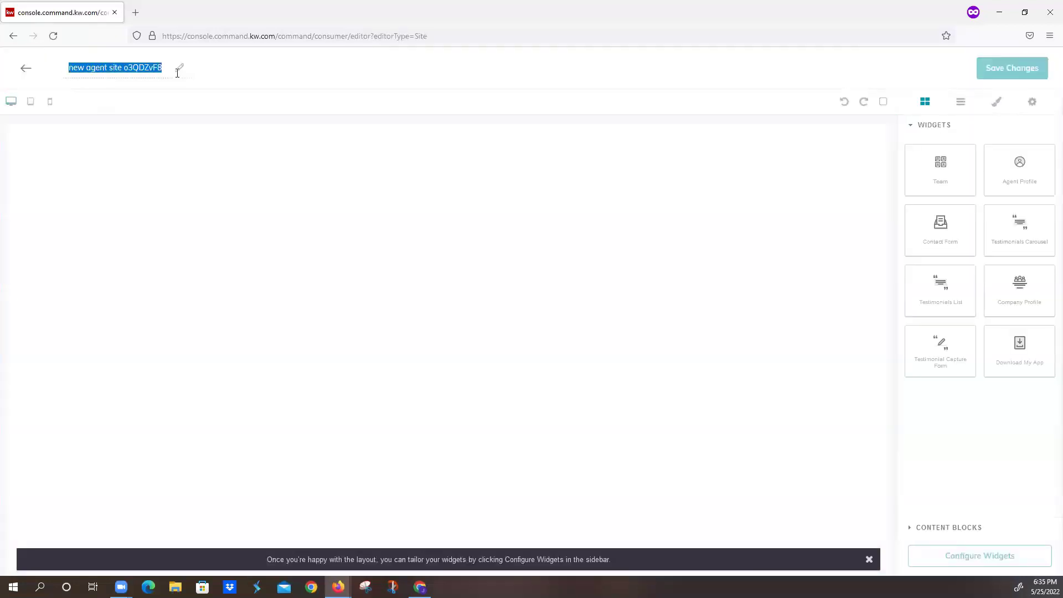
pyautogui.write('S')
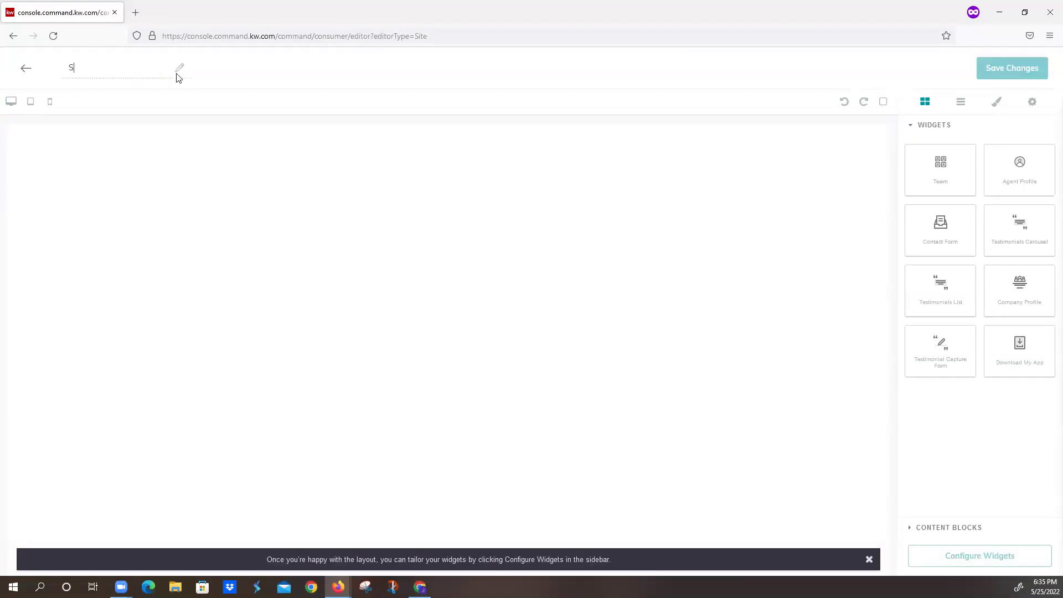
pyautogui.write('OLD Listings')
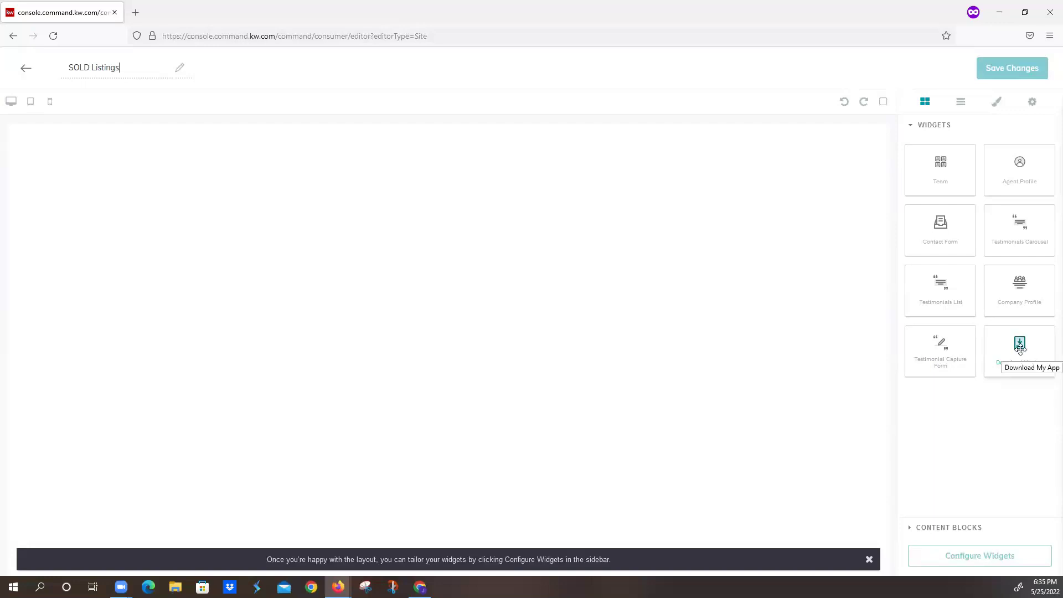
# - Add the Download the KW App section, then an empty Text block above it
pyautogui.moveTo(1020, 348); pyautogui.dragTo(541, 226)
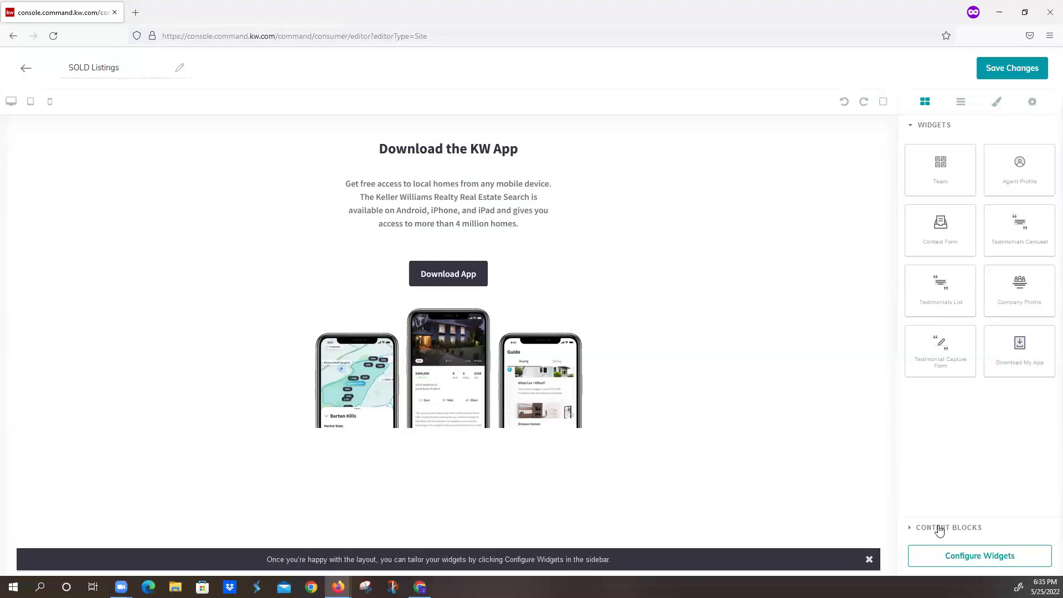
pyautogui.click(940, 528)
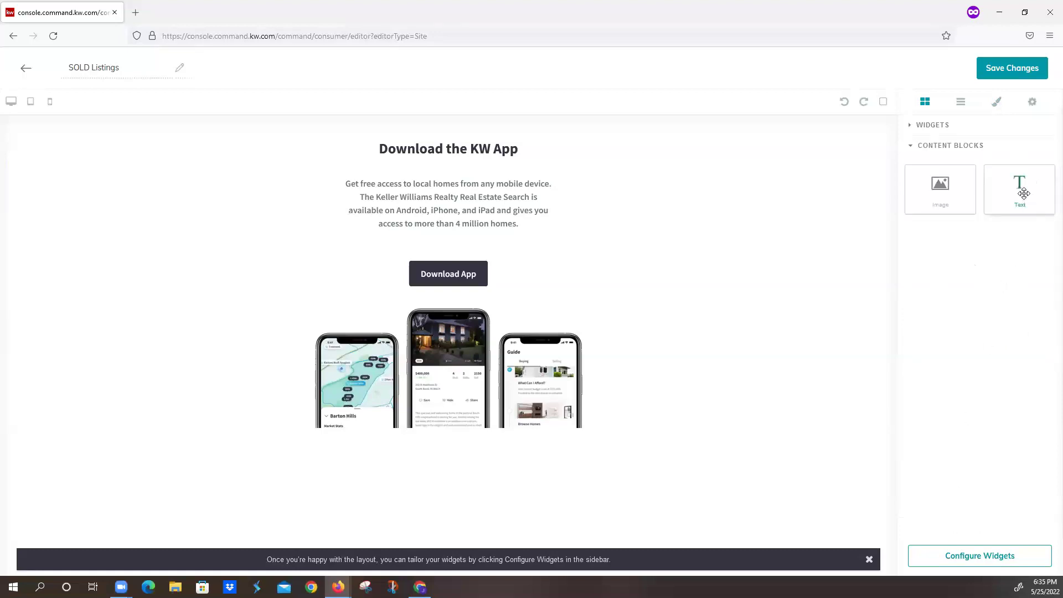
pyautogui.moveTo(1024, 193); pyautogui.dragTo(742, 142)
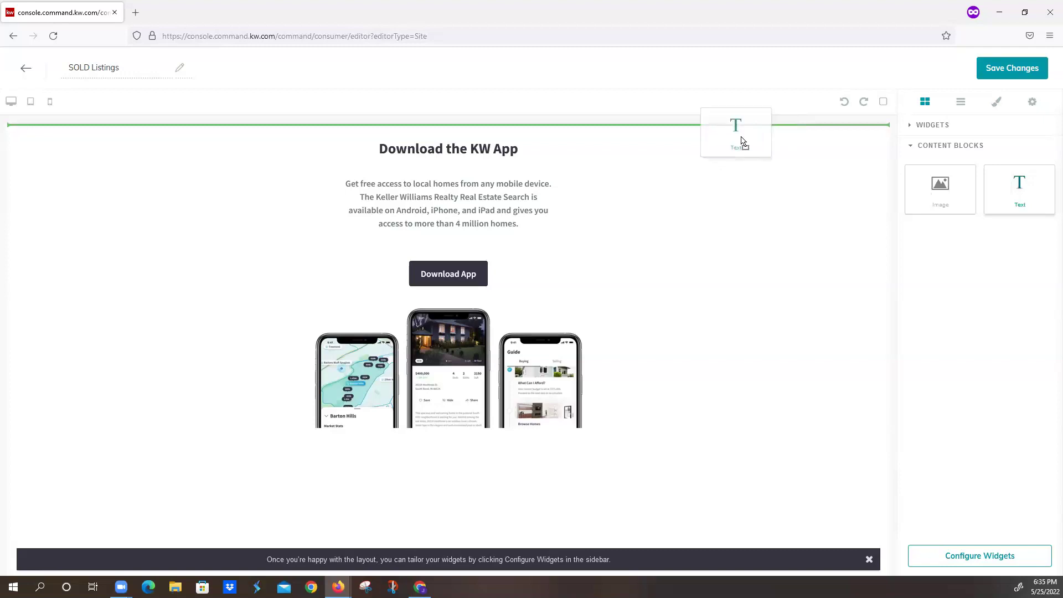
pyautogui.moveTo(742, 142); pyautogui.dragTo(728, 133)
pyautogui.moveTo(123, 137); pyautogui.dragTo(34, 136)
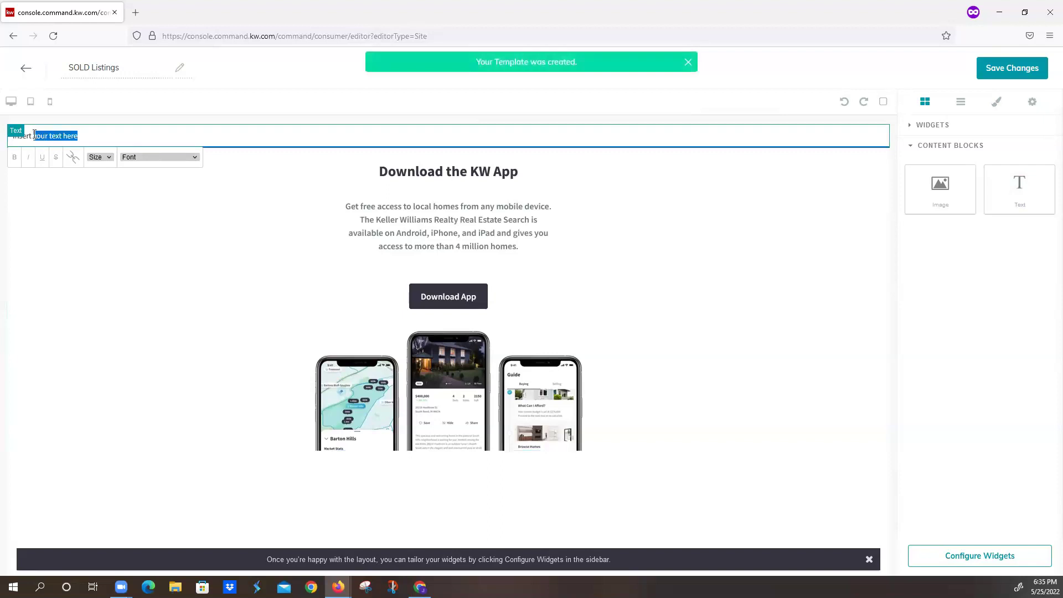
pyautogui.press('BackSpace')
pyautogui.press('BackSpace')
pyautogui.press('BackSpace')
pyautogui.press('BackSpace')
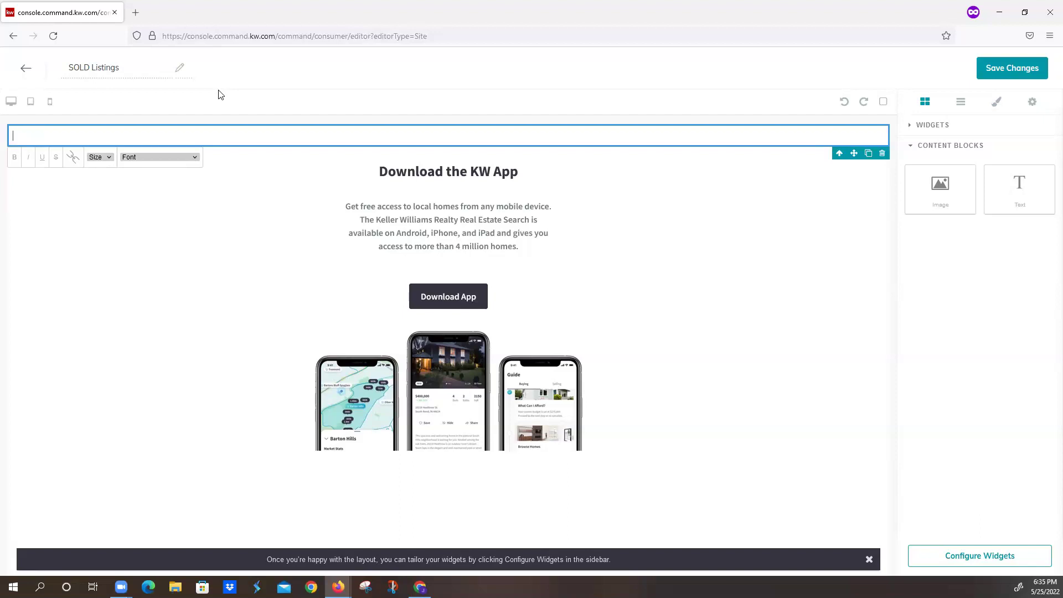
# - Load Google in a new tab and start a blank Google Docs document
pyautogui.click(136, 12)
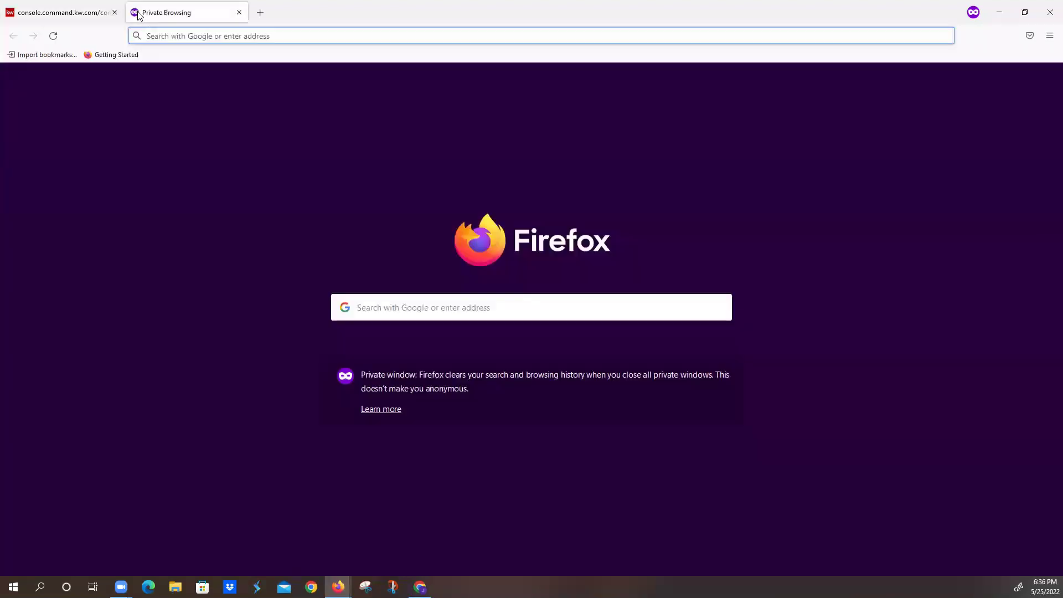
pyautogui.write('google.com/')
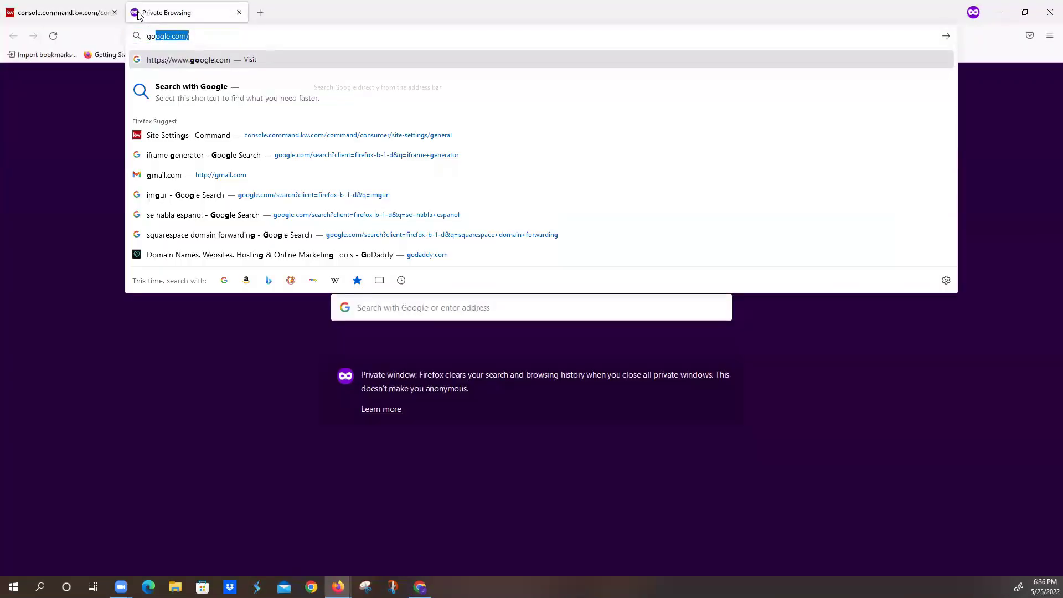
pyautogui.press('Return')
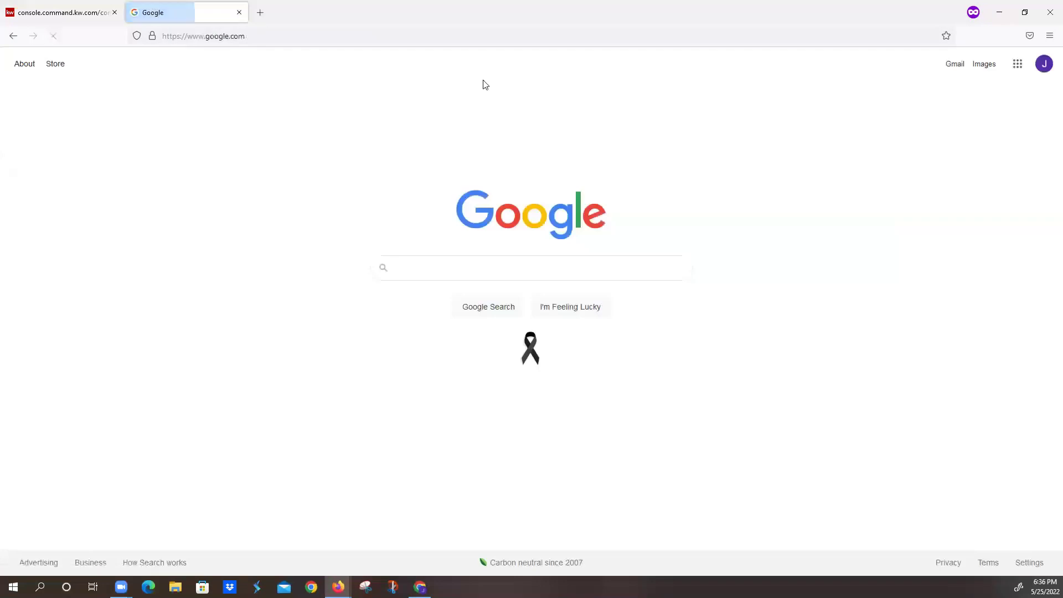
pyautogui.click(1018, 69)
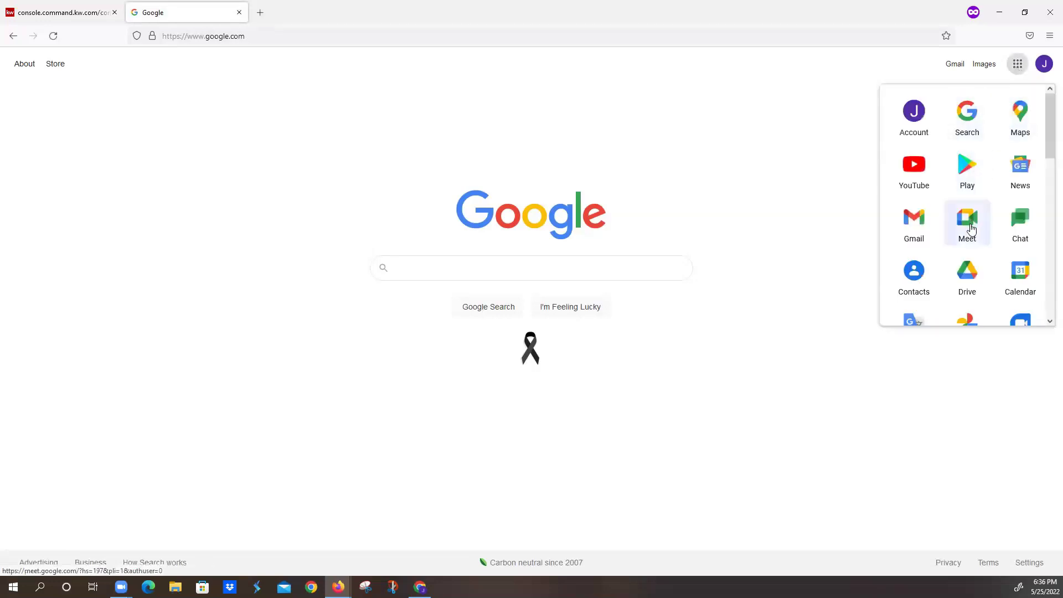
pyautogui.scroll(-4, 972, 224)
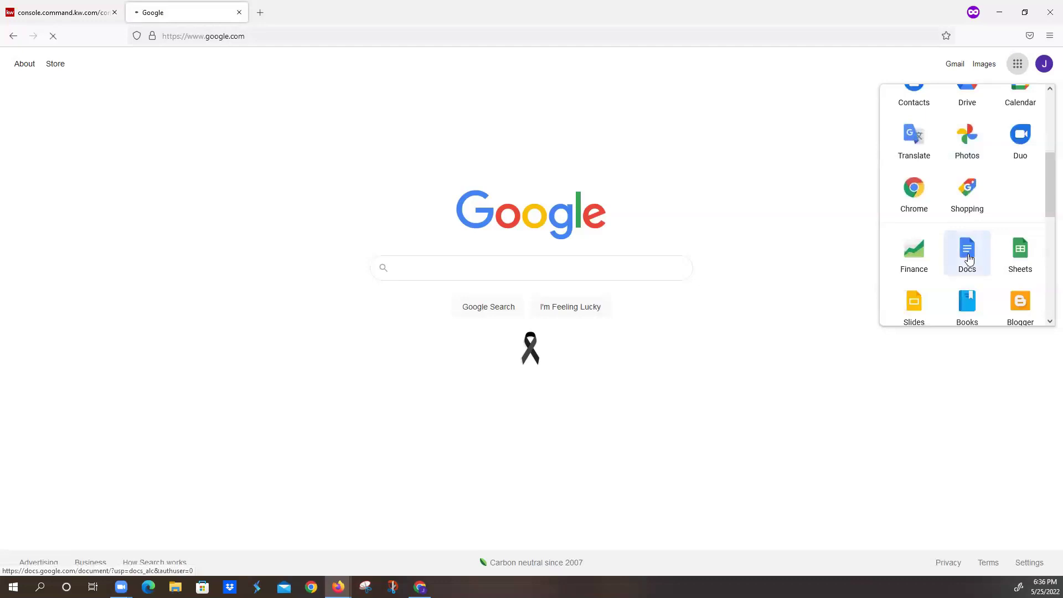
pyautogui.click(969, 259)
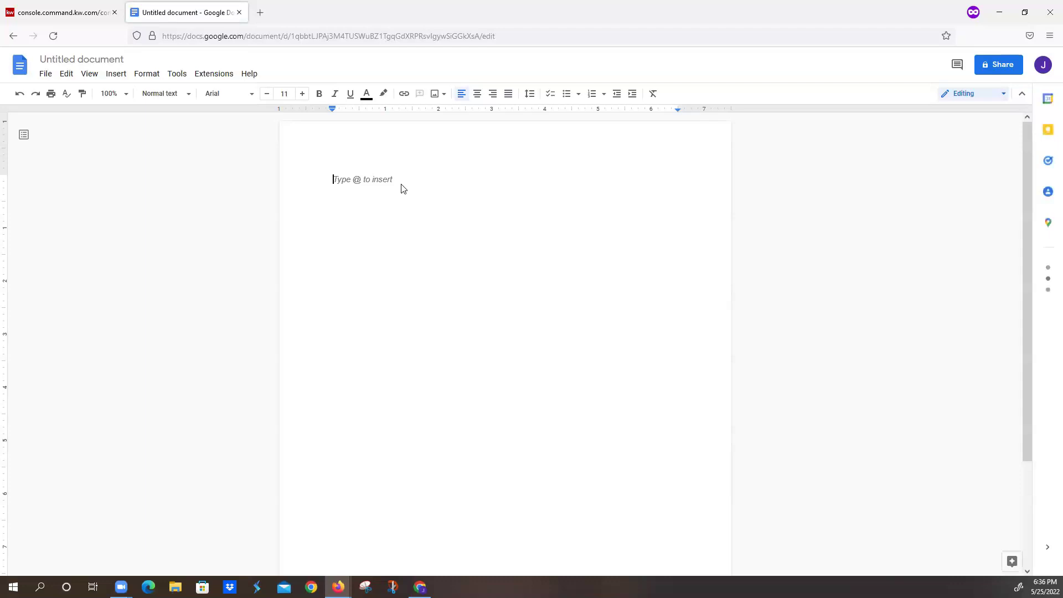
# - Type the 'SOLD Listings' heading and make it 48 pt bold
pyautogui.write('SO')
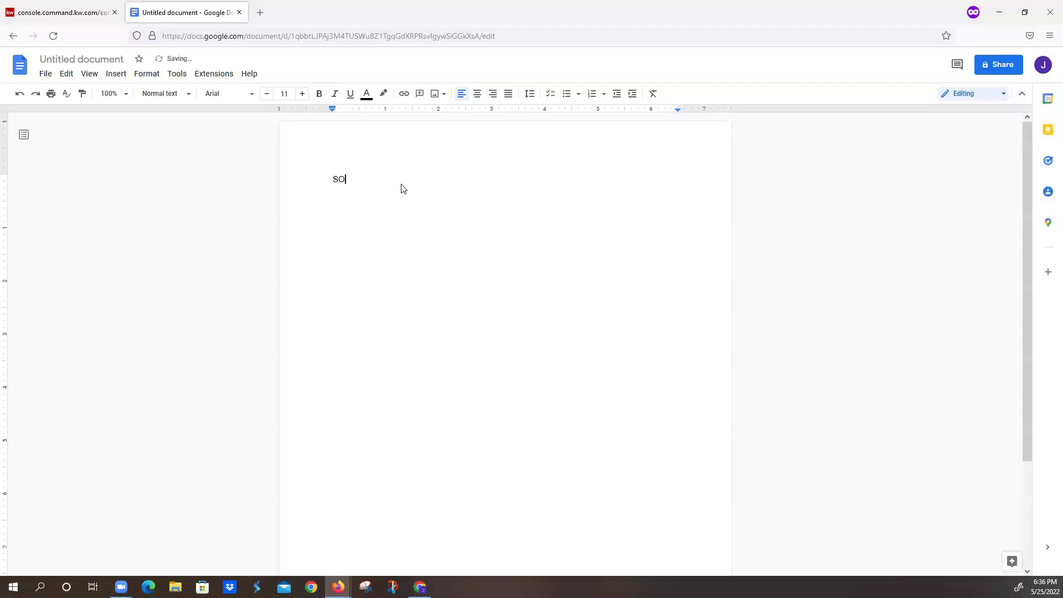
pyautogui.write('LD L')
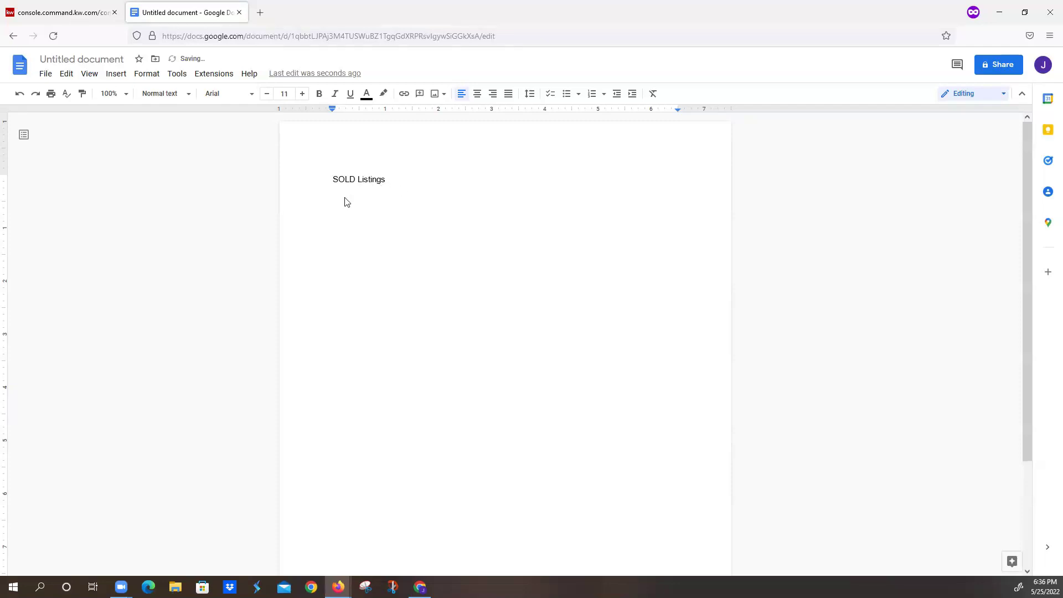
pyautogui.doubleClick(340, 180)
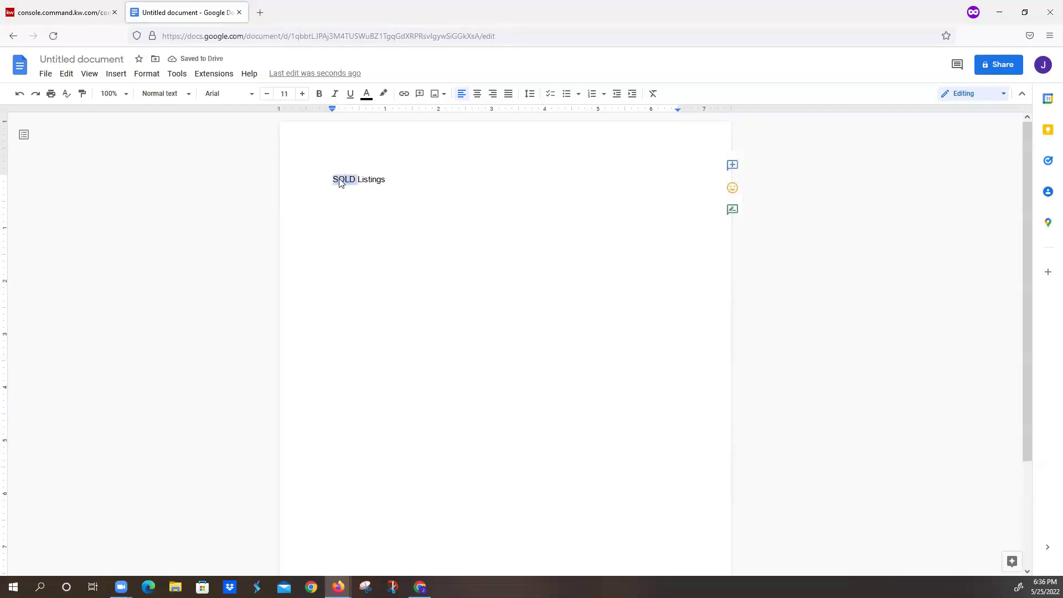
pyautogui.click(387, 181)
pyautogui.moveTo(387, 183); pyautogui.dragTo(332, 182)
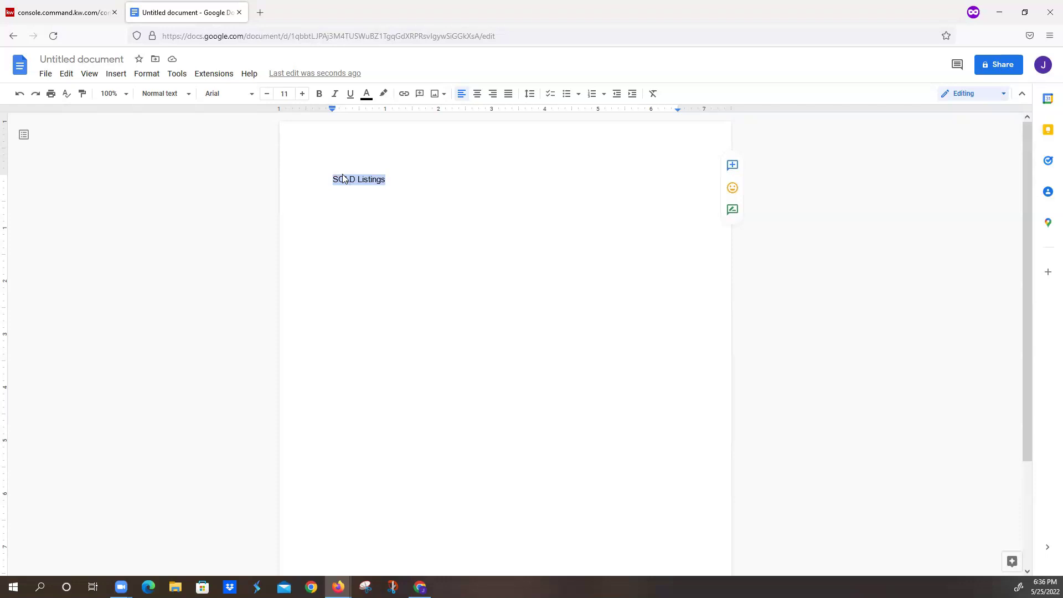
pyautogui.click(291, 93)
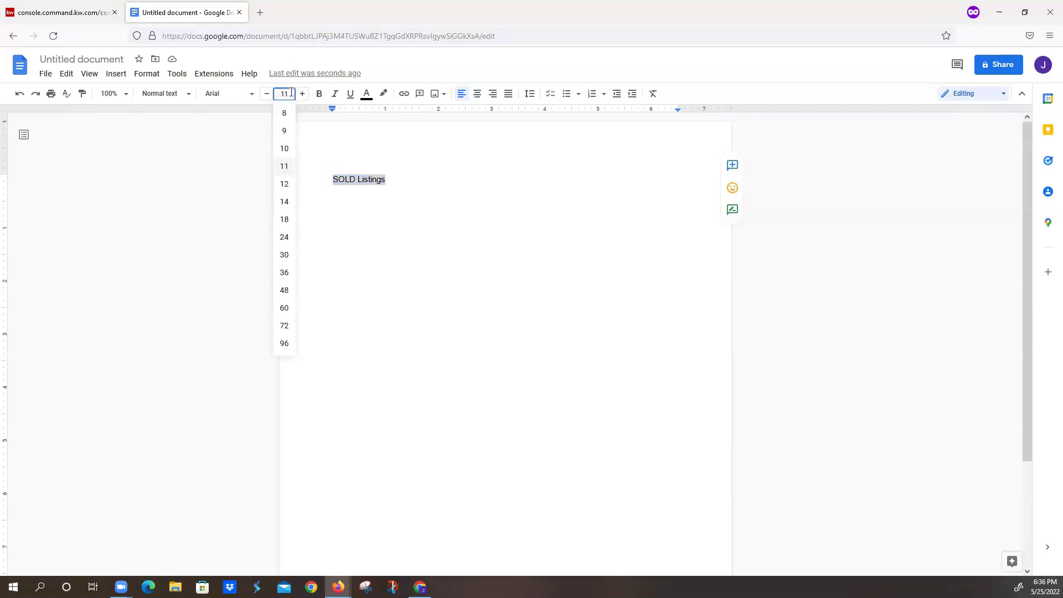
pyautogui.click(285, 294)
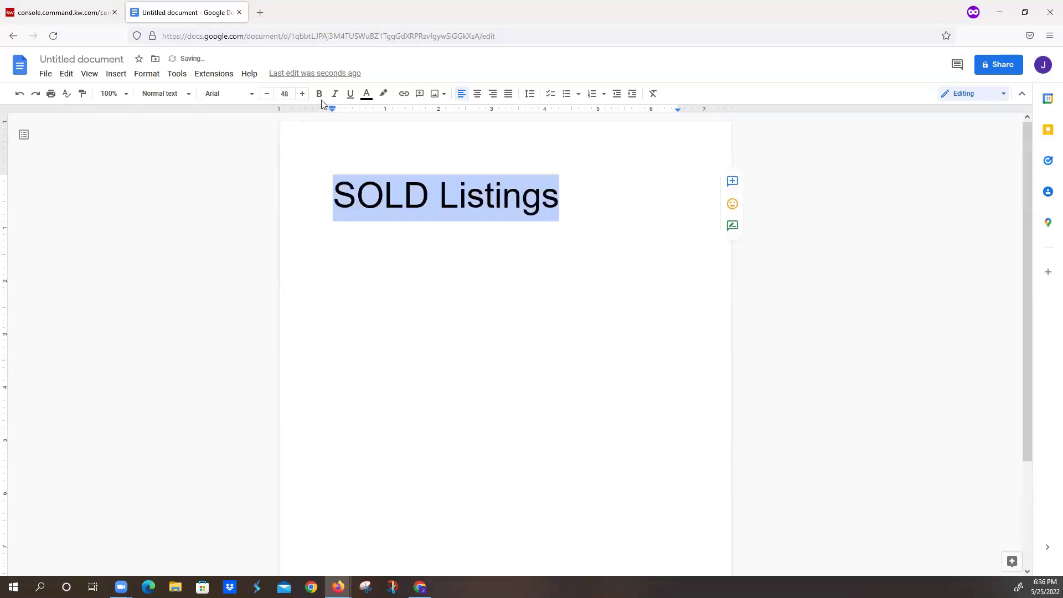
pyautogui.click(319, 94)
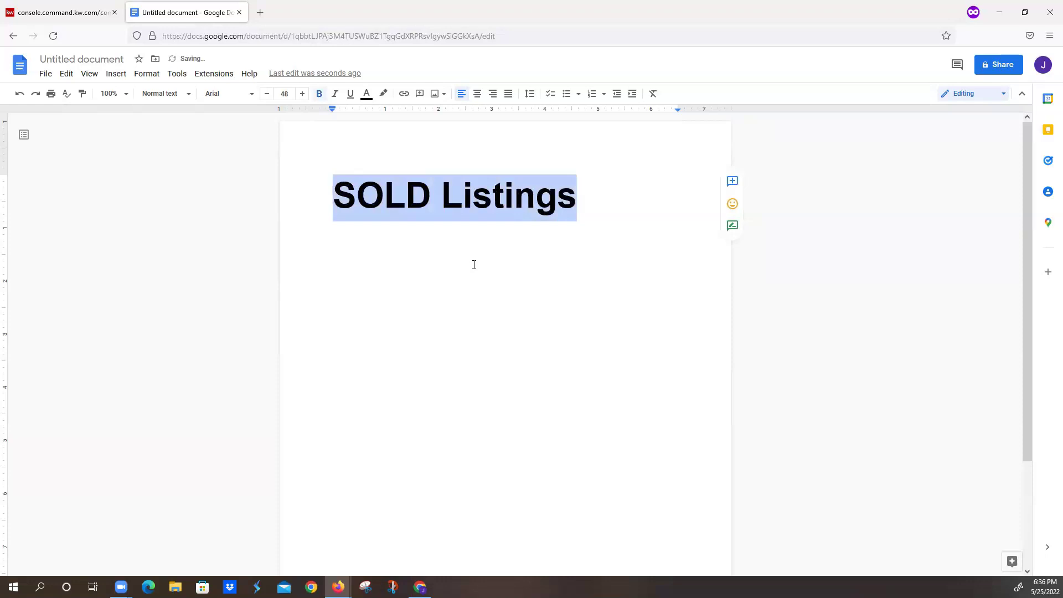
# - Start a new line below the heading set to 14 pt
pyautogui.click(472, 195)
pyautogui.click(587, 198)
pyautogui.press('Return')
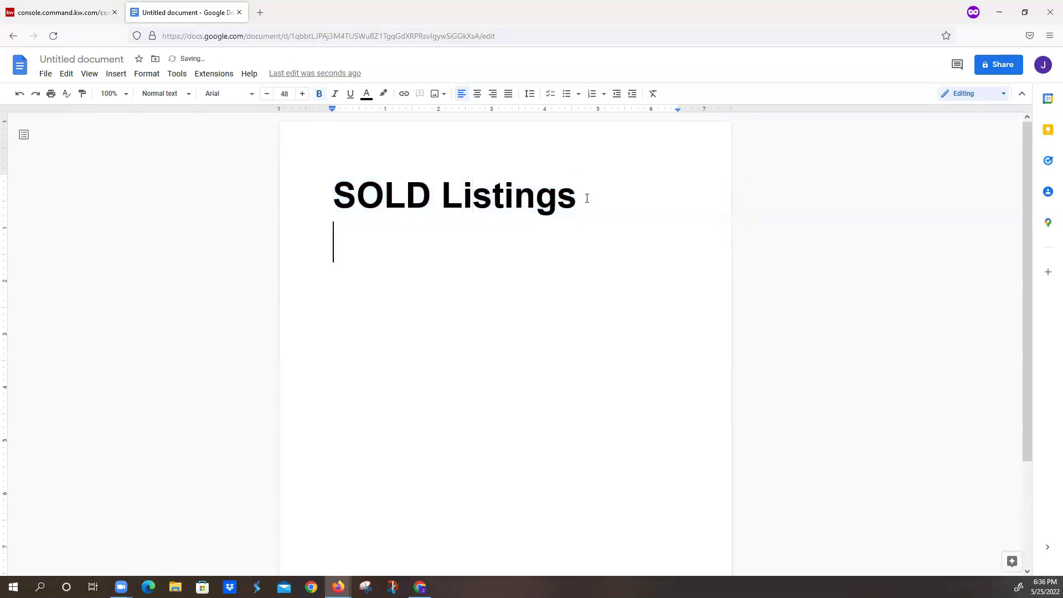
pyautogui.click(277, 95)
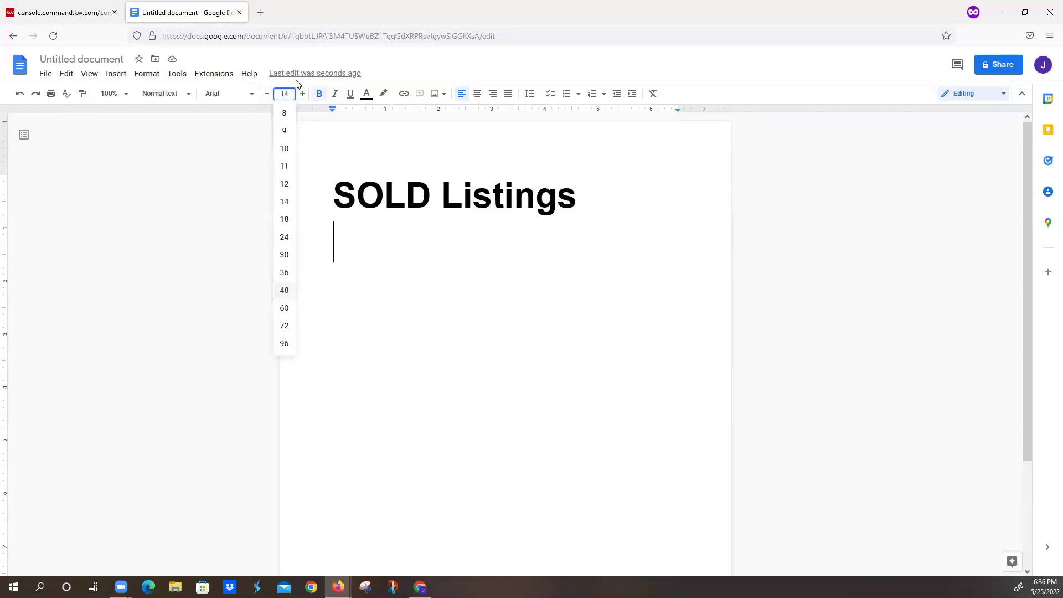
pyautogui.write('14')
pyautogui.press('Return')
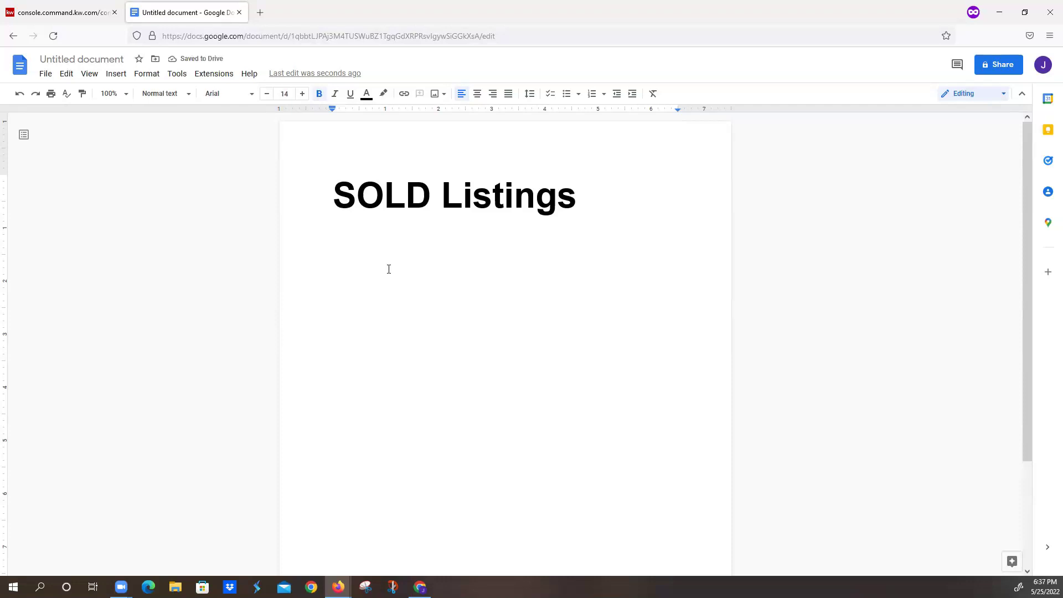
# - Upload the '123 Main Street' photo from the computer below the heading
pyautogui.click(115, 73)
pyautogui.moveTo(127, 102)
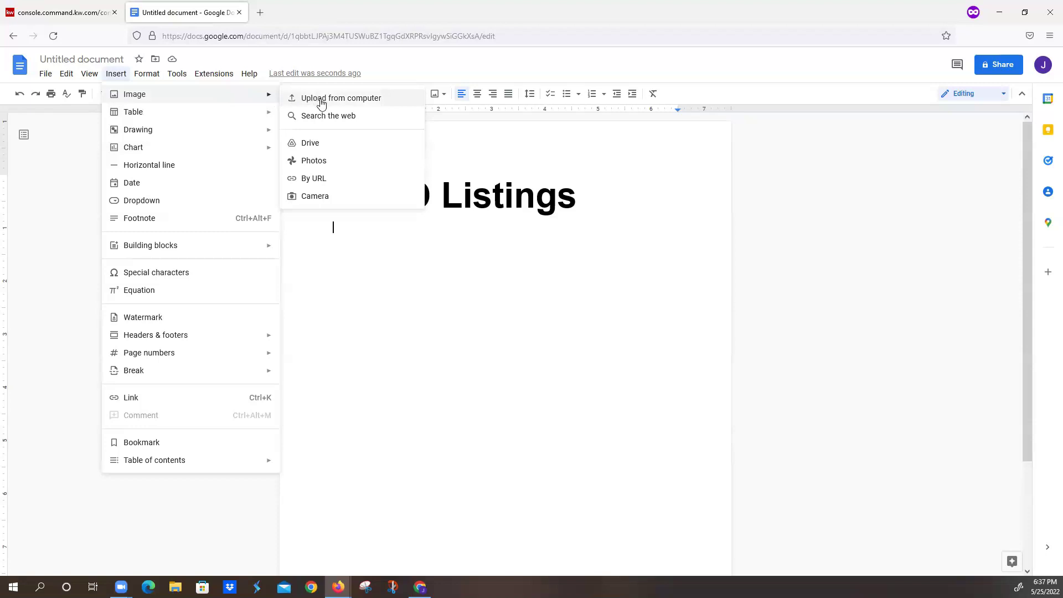
pyautogui.click(321, 103)
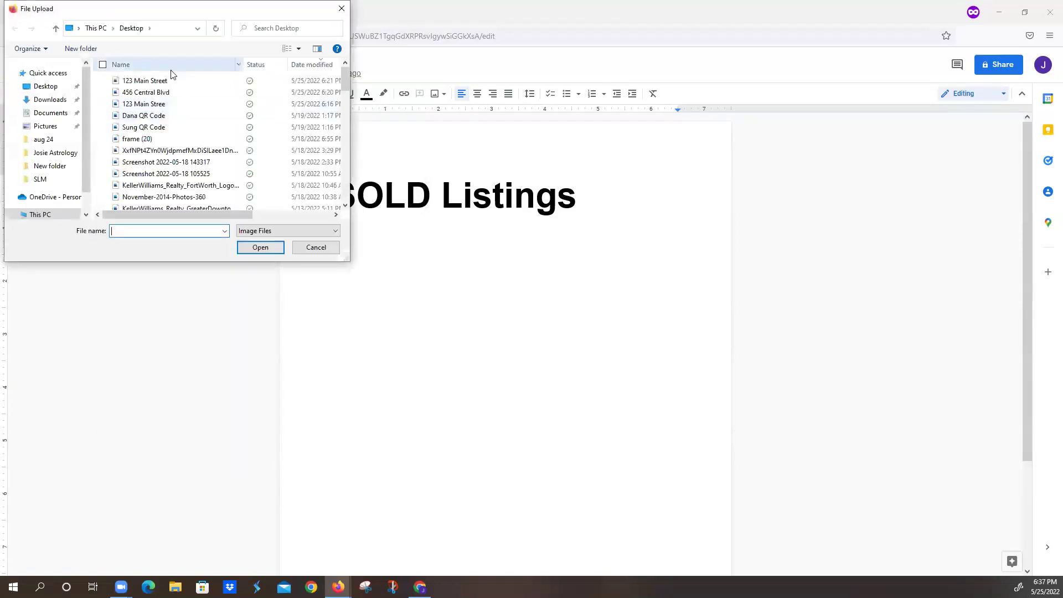
pyautogui.click(155, 81)
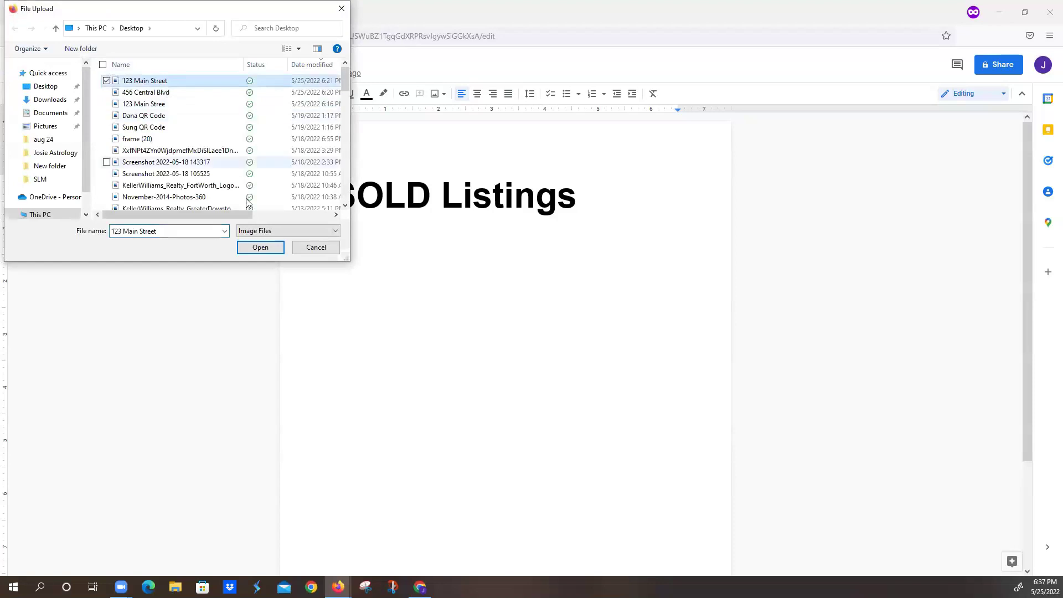
pyautogui.click(261, 248)
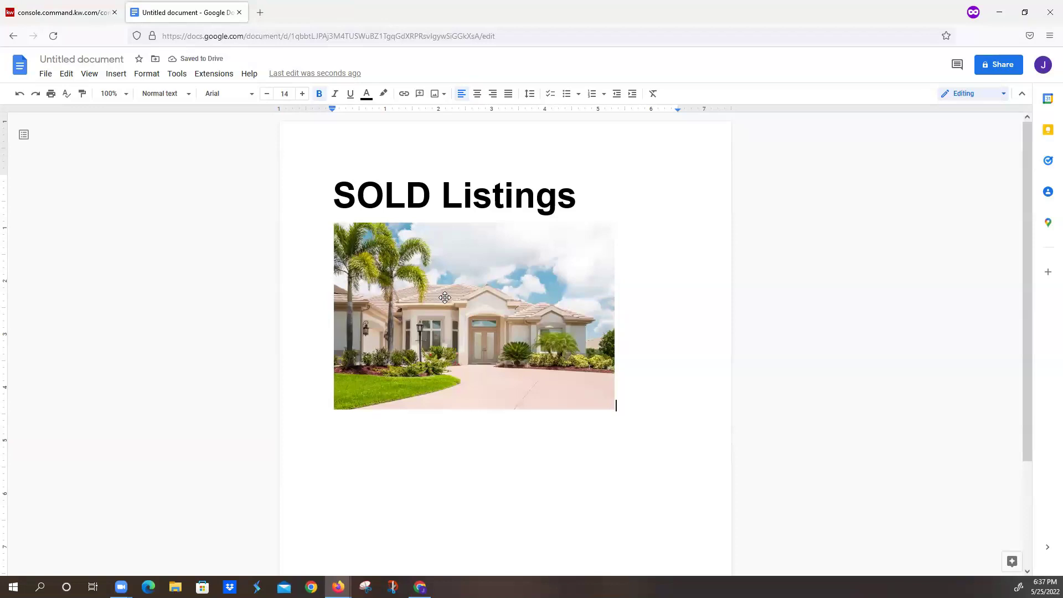
# - Caption the photo with '123 Main Street' and 'Sold for 785,000' lines
pyautogui.press('Return')
pyautogui.write('123 Main Street')
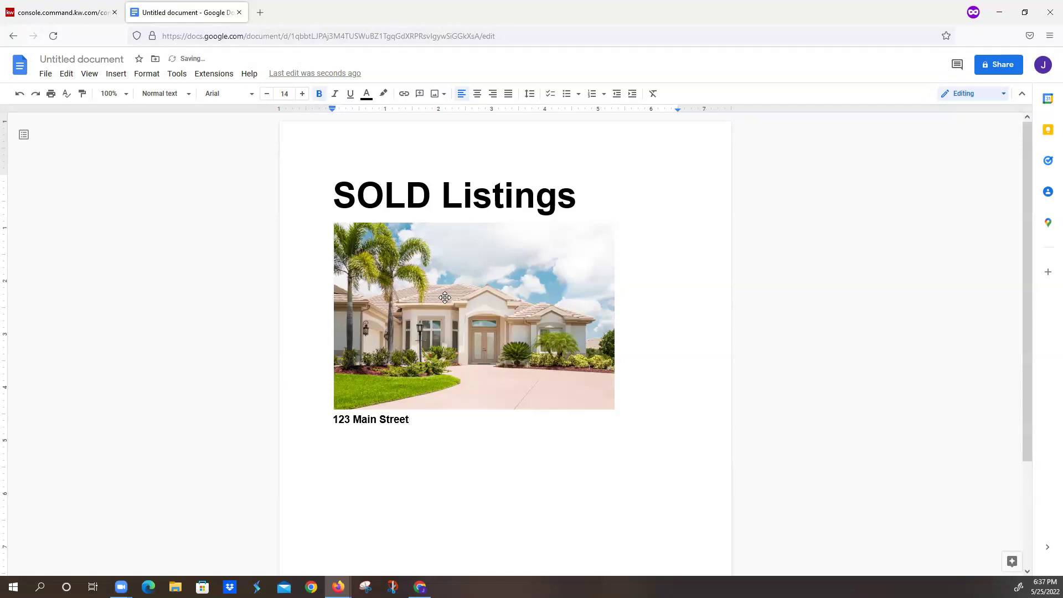
pyautogui.press('Return')
pyautogui.write('785,000')
pyautogui.press('Home')
pyautogui.write('Sold for')
pyautogui.click(418, 432)
# - Add a 'Reprensented Seller' caption line followed by blank space
pyautogui.press('Return')
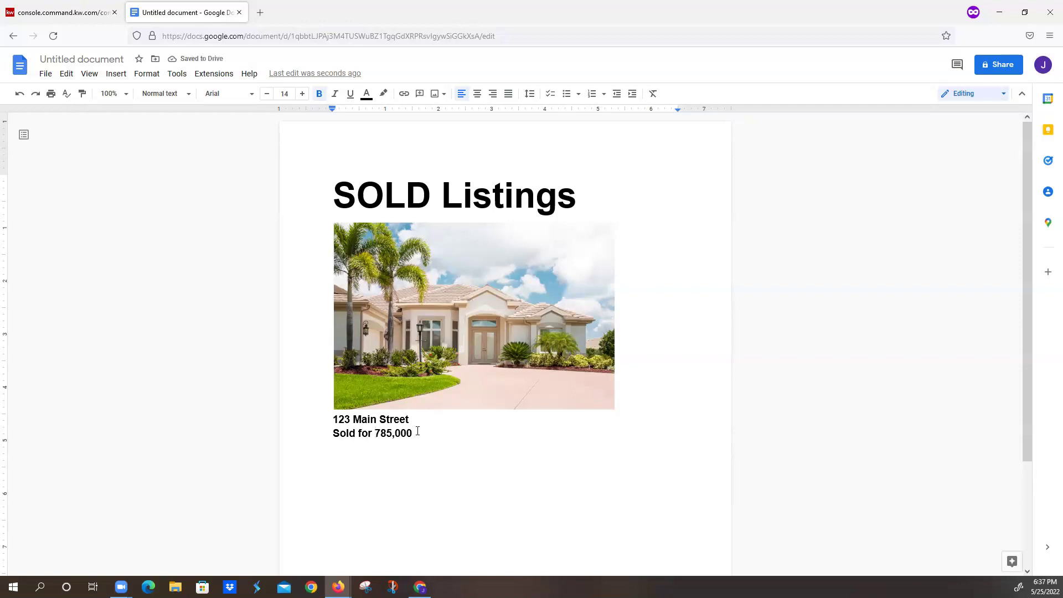
pyautogui.write('Reprense')
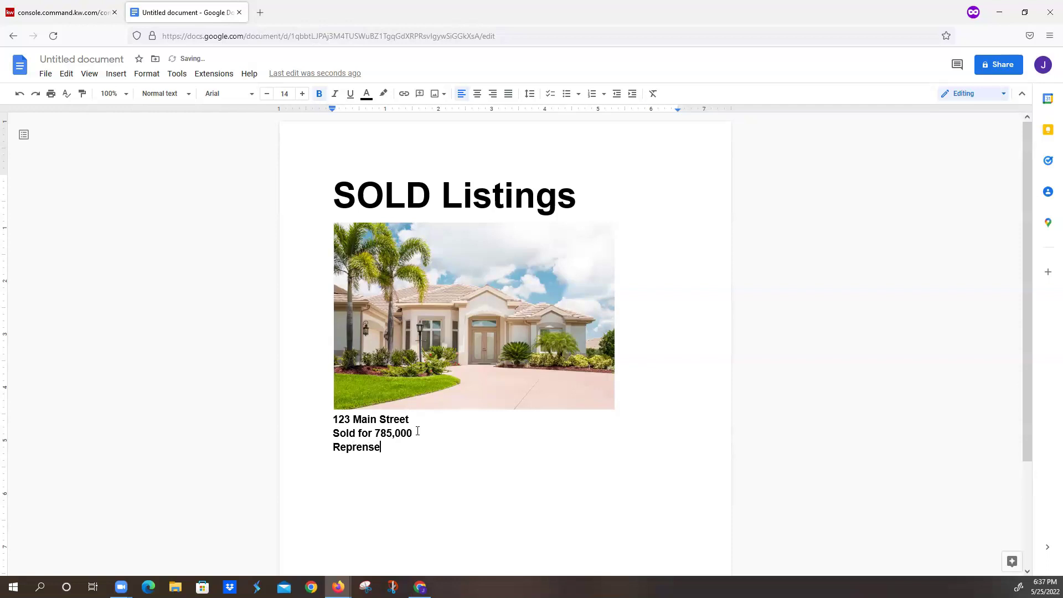
pyautogui.write('nted Seller')
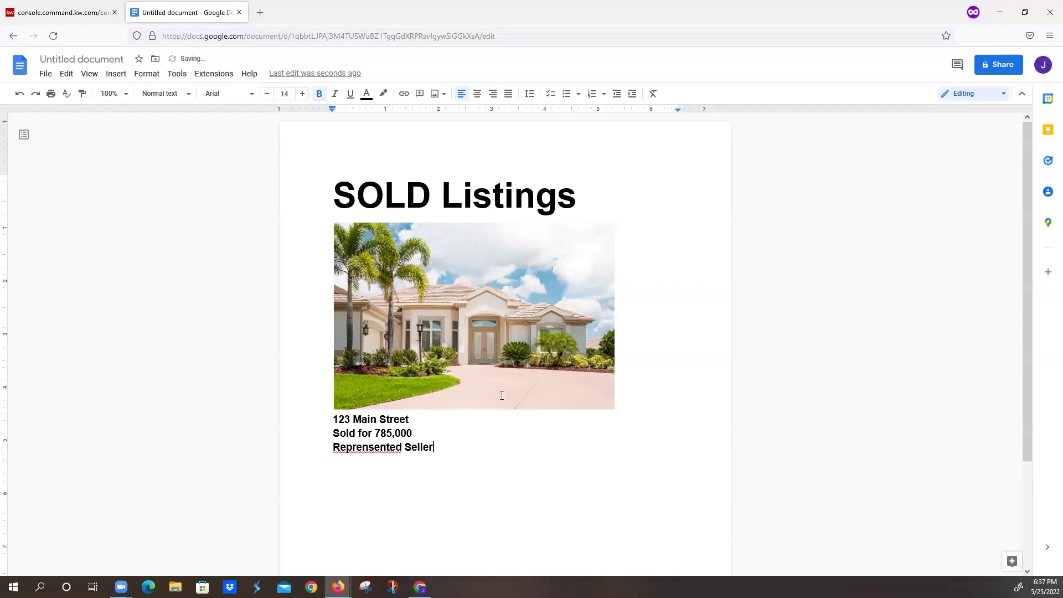
pyautogui.scroll(-4, 520, 361)
pyautogui.scroll(1, 520, 354)
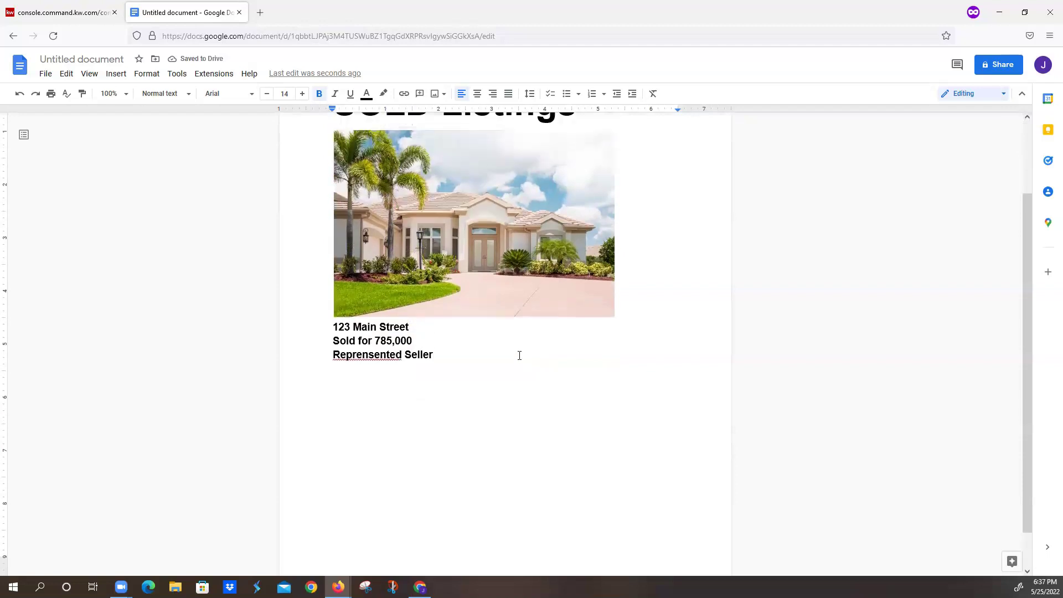
pyautogui.scroll(-1, 504, 370)
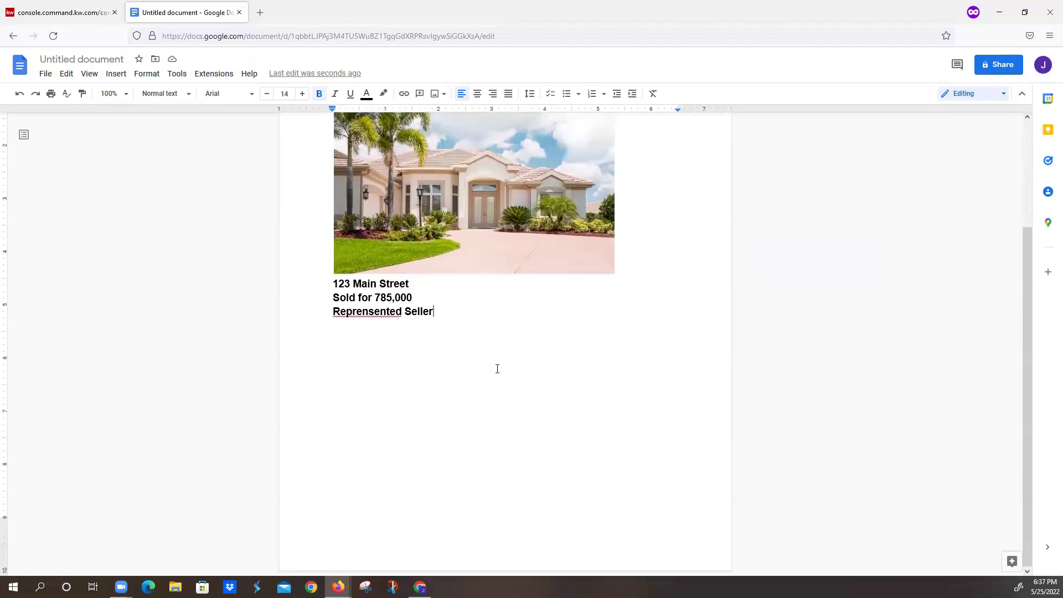
pyautogui.press('Return')
pyautogui.press('Return')
# - Upload the '456 Central Blvd' photo from the computer
pyautogui.click(116, 74)
pyautogui.moveTo(129, 99)
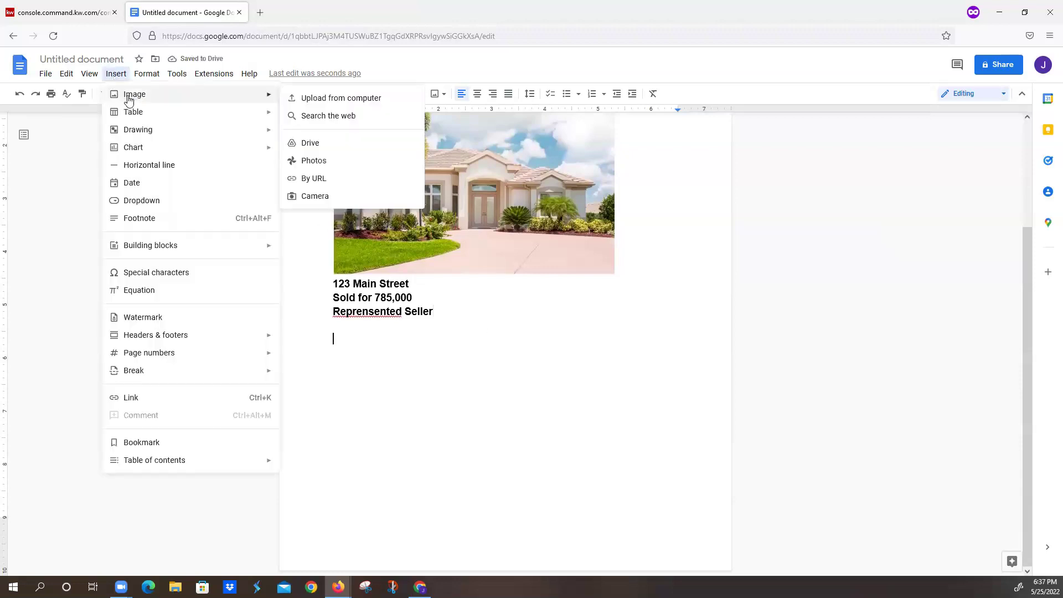
pyautogui.click(307, 98)
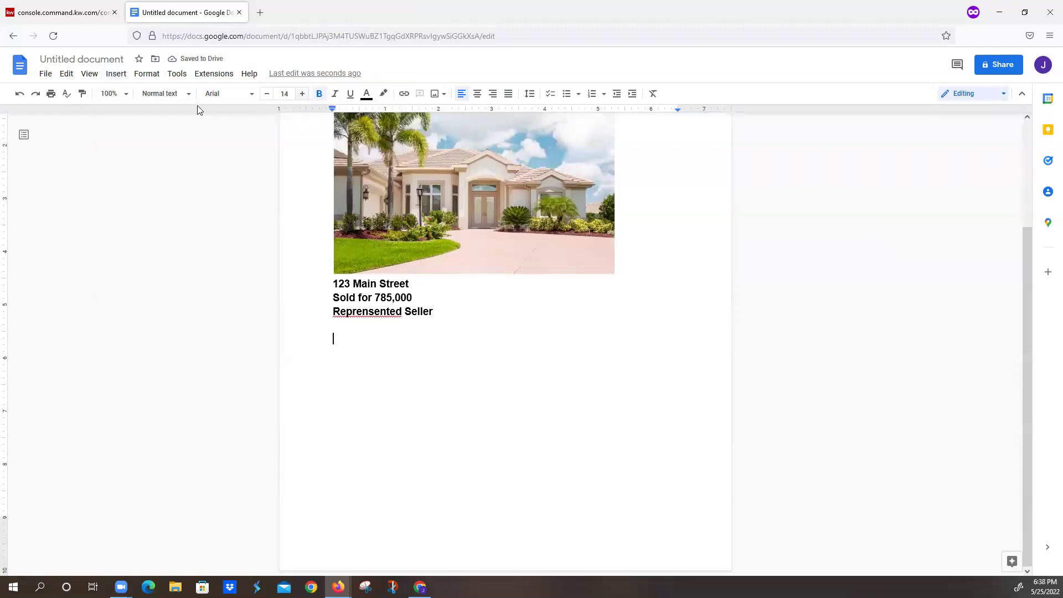
pyautogui.click(145, 92)
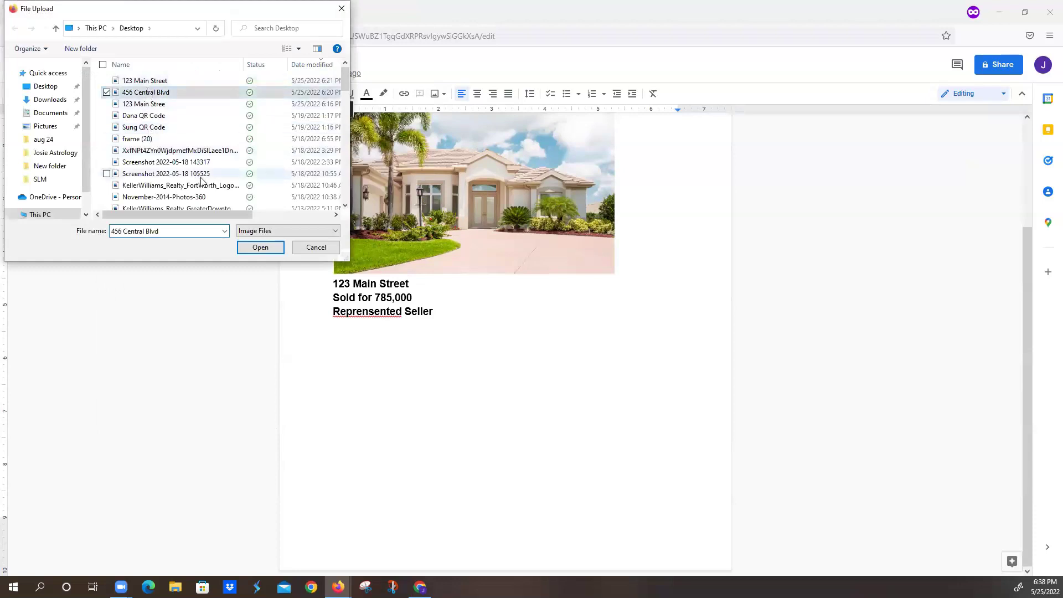
pyautogui.click(260, 248)
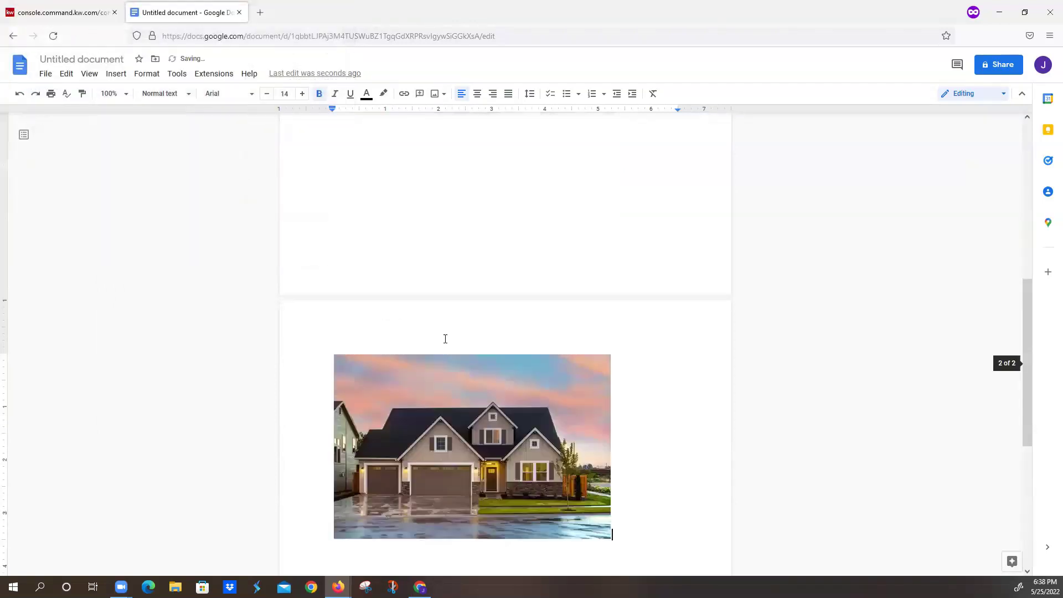
# - Paste the second house photo on a new line below the caption
pyautogui.scroll(3, 447, 341)
pyautogui.scroll(5, 446, 342)
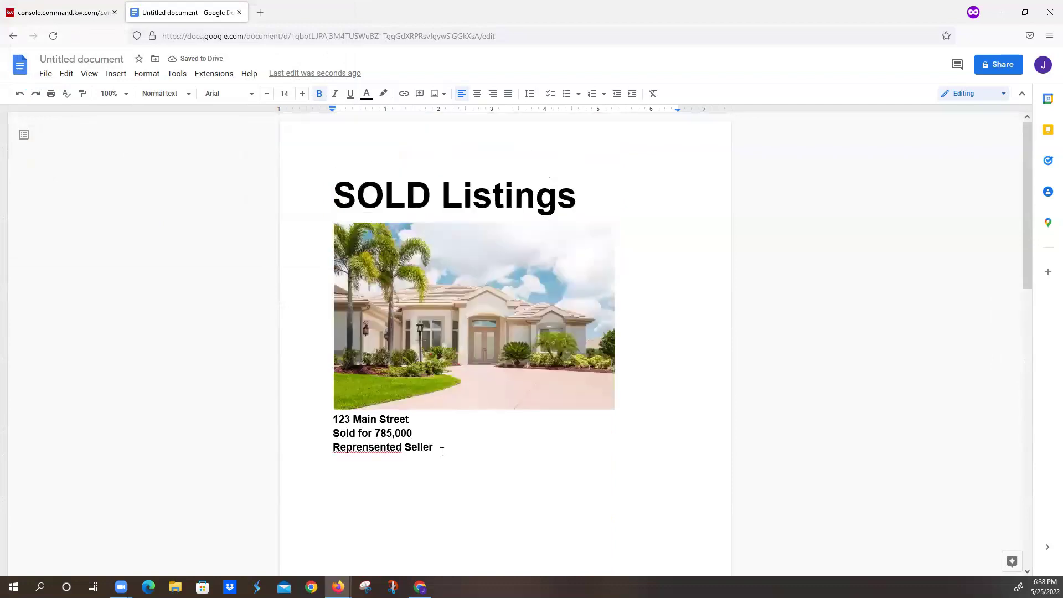
pyautogui.scroll(-2, 442, 452)
pyautogui.click(442, 449)
pyautogui.press('Return')
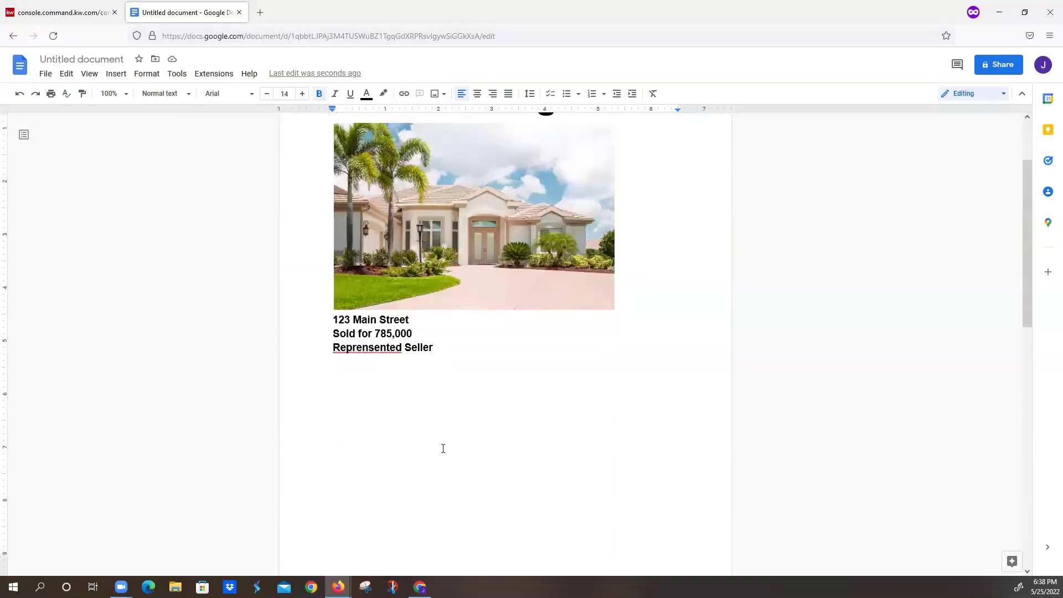
pyautogui.hotkey('ctrl', 'v')
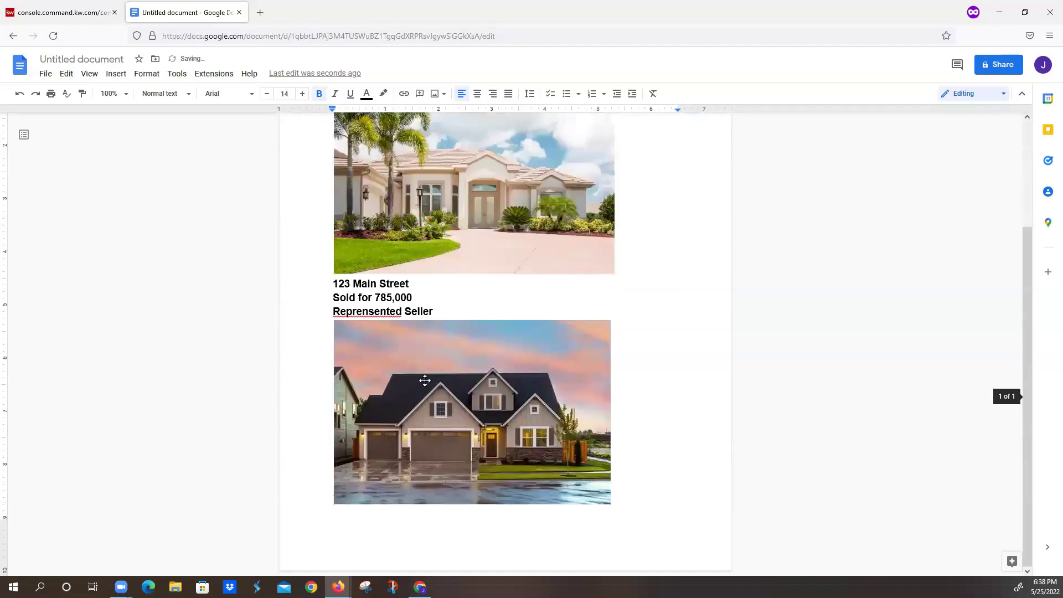
# - Correct 'Reprensented' to 'Represented' and add an empty line after the second photo
pyautogui.click(429, 385)
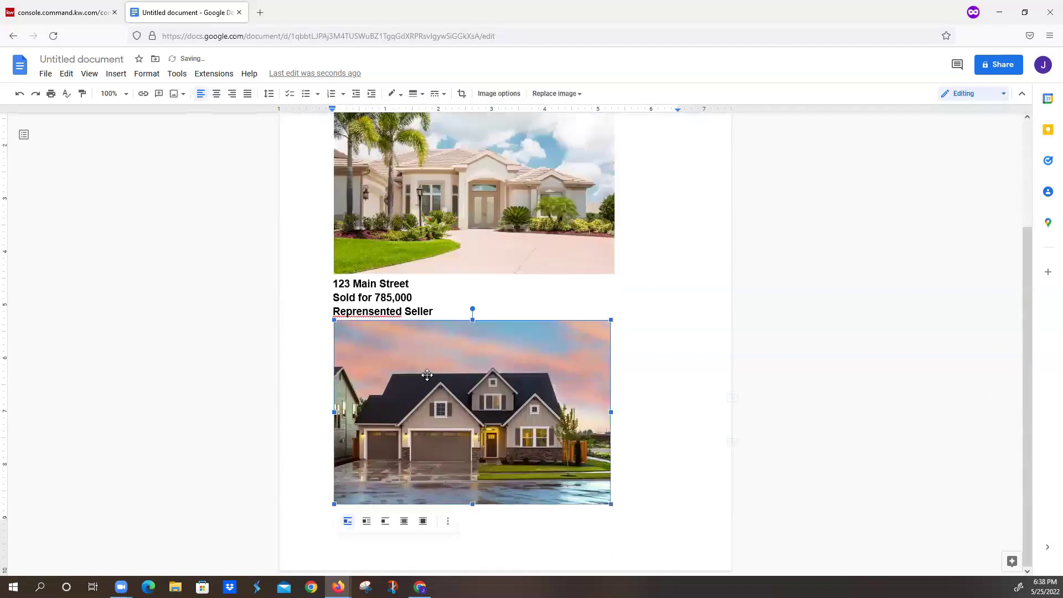
pyautogui.rightClick(364, 313)
pyautogui.click(394, 340)
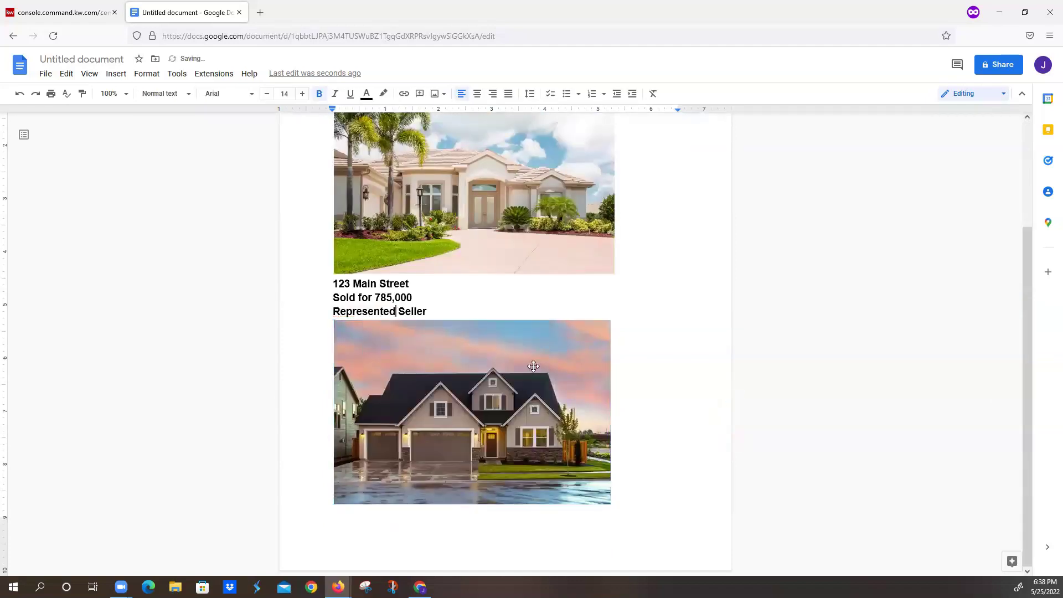
pyautogui.click(626, 443)
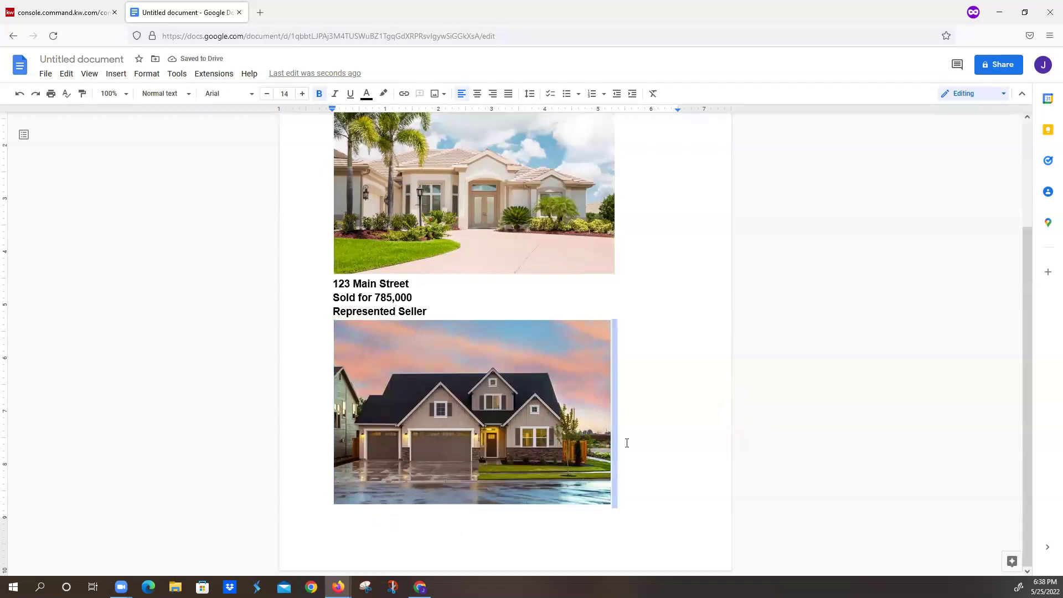
pyautogui.press('Return')
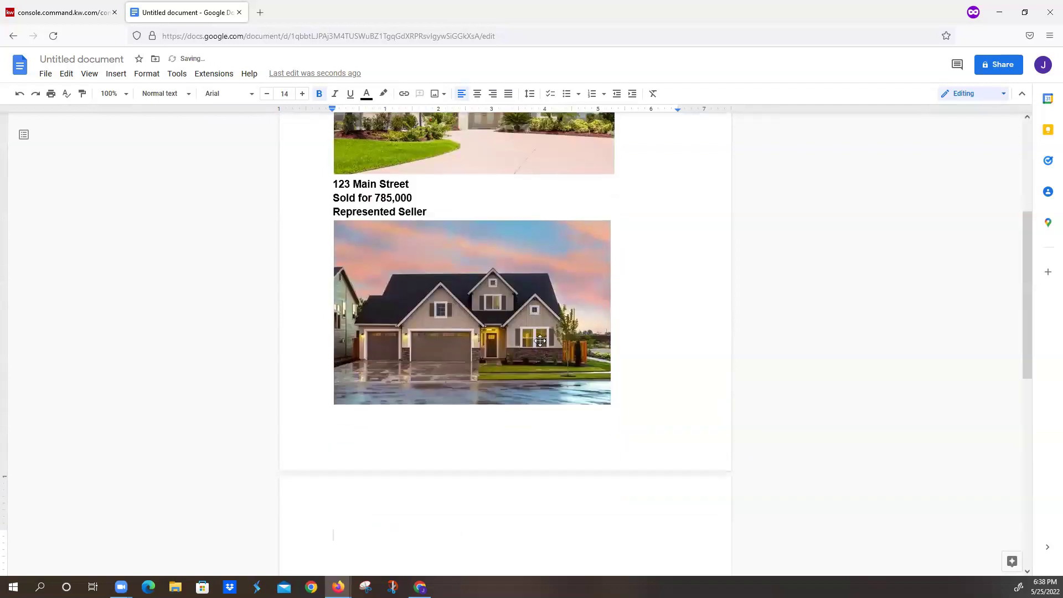
# - Resize the second and top house photos smaller to roughly matching widths
pyautogui.click(540, 340)
pyautogui.moveTo(334, 405); pyautogui.dragTo(395, 370)
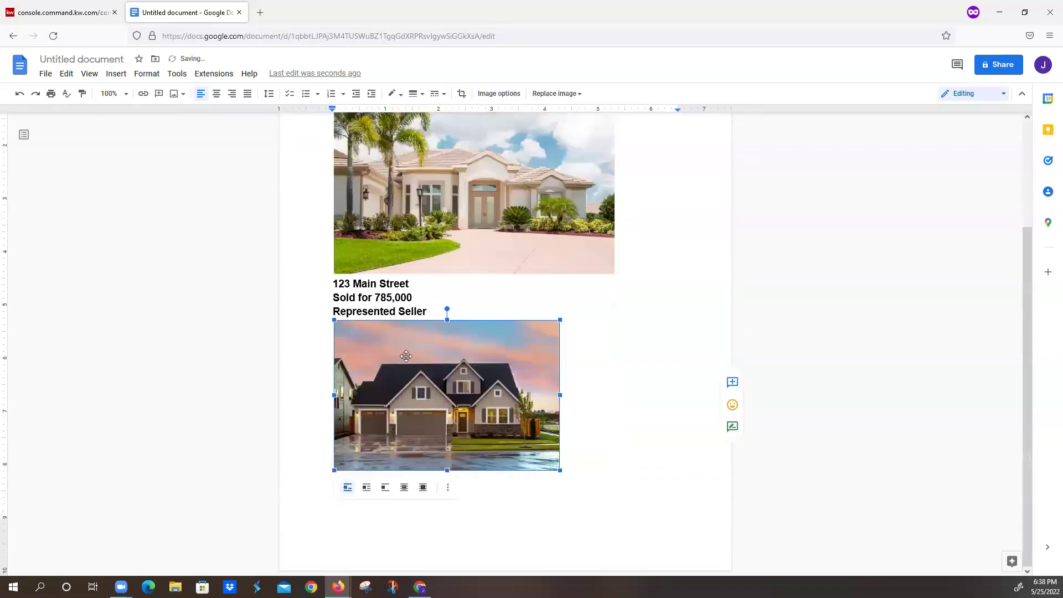
pyautogui.click(370, 215)
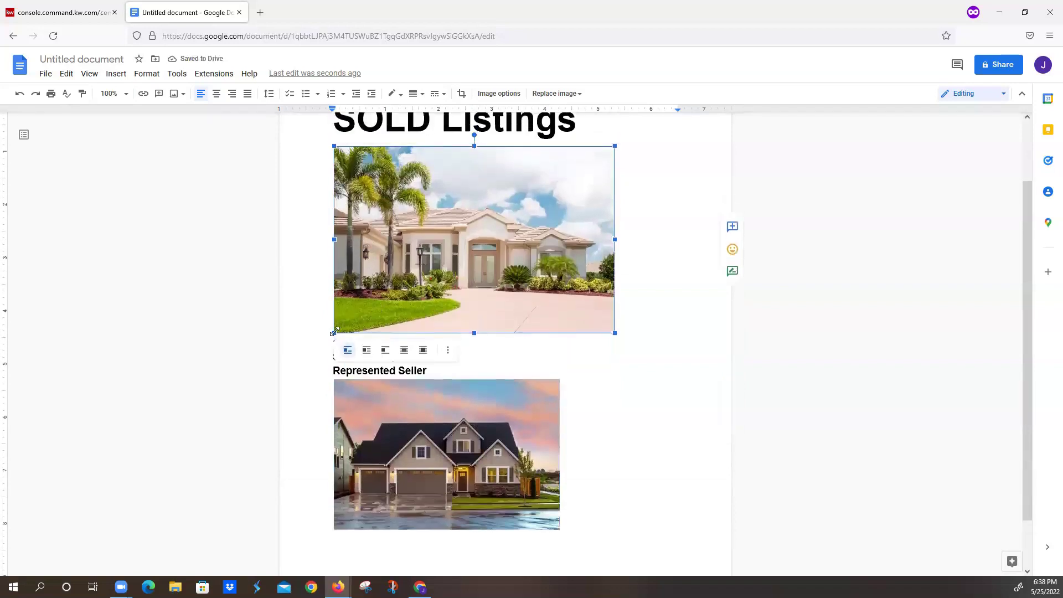
pyautogui.moveTo(335, 328); pyautogui.dragTo(372, 292)
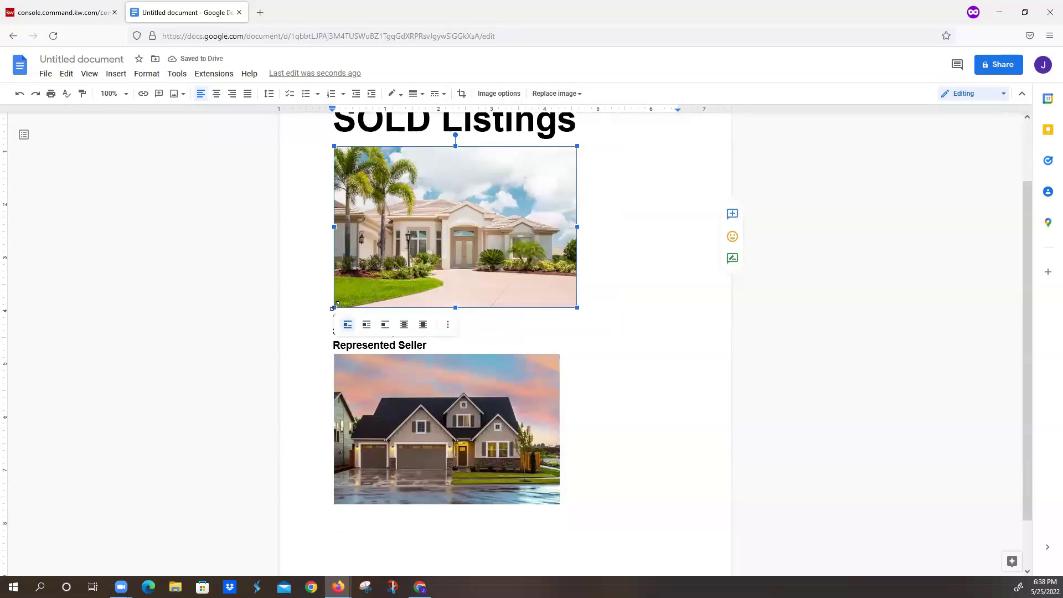
pyautogui.moveTo(337, 304); pyautogui.dragTo(343, 300)
pyautogui.click(582, 407)
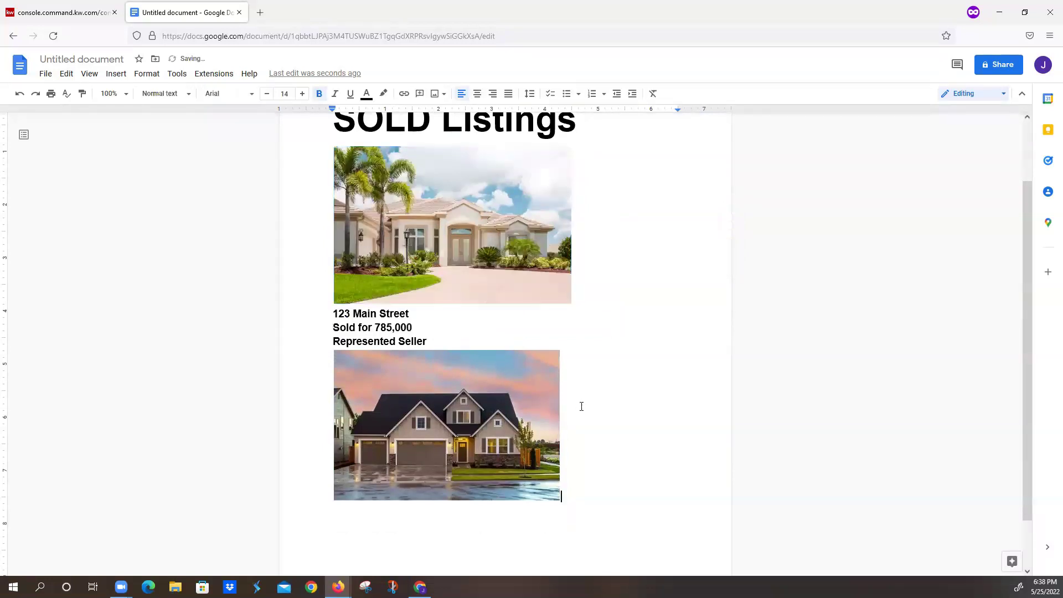
# - Below the second photo, add caption lines '456 Central Blvd', 'Sold for 659,000' and 'Represented Seller'
pyautogui.press('Return')
pyautogui.write('456 Central Blvd')
pyautogui.press('Return')
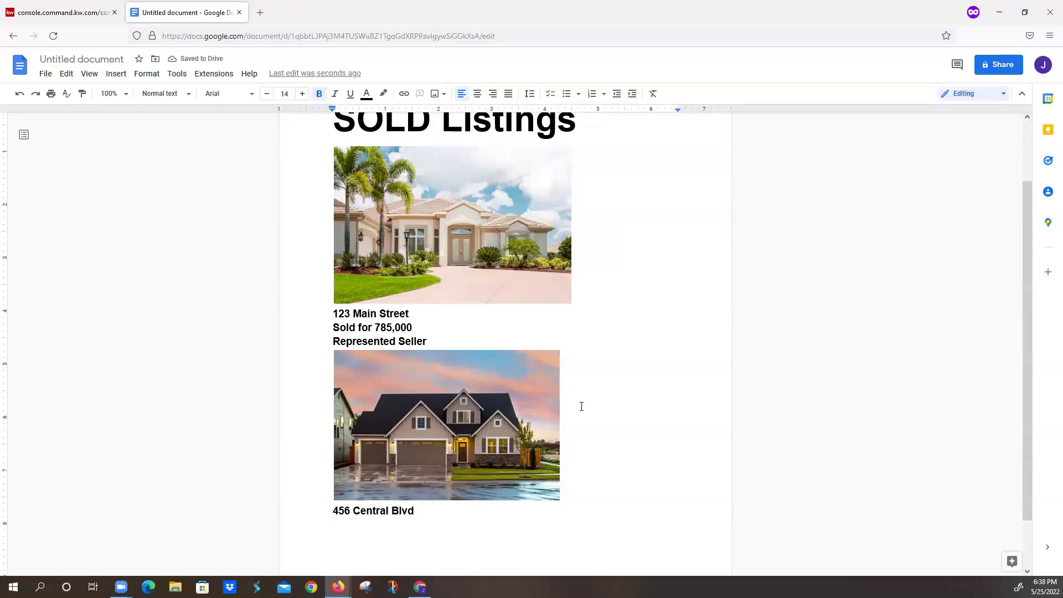
pyautogui.write('65')
pyautogui.write('9,00')
pyautogui.write('0')
pyautogui.write('S')
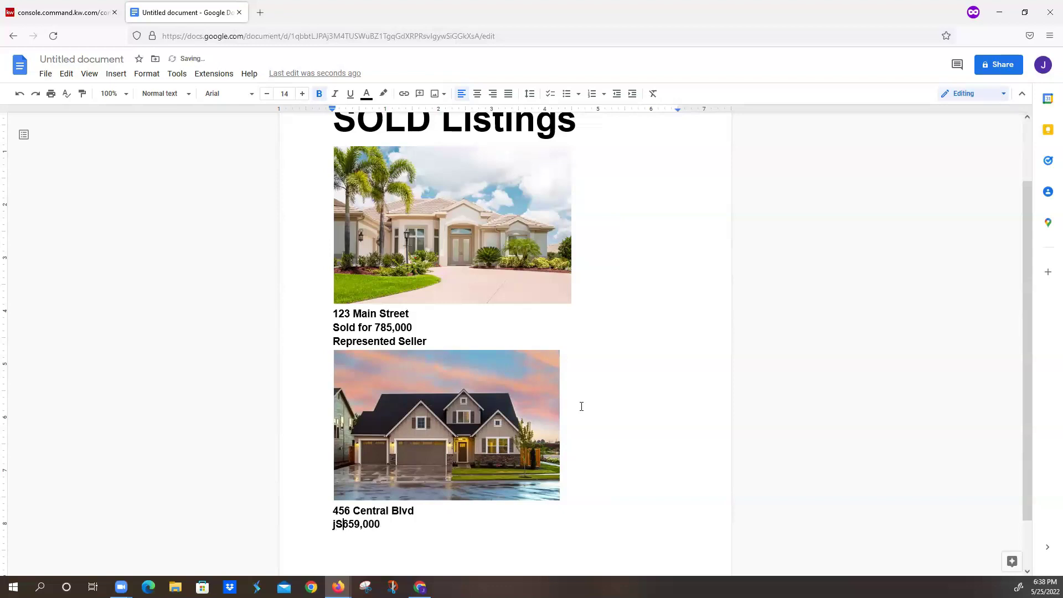
pyautogui.press('BackSpace')
pyautogui.write('Sold for')
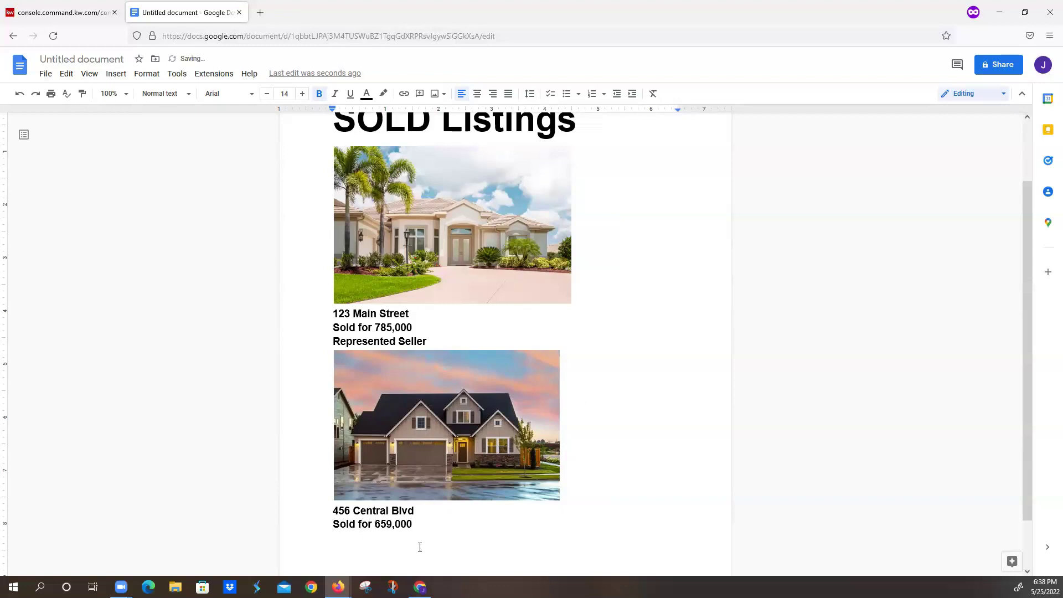
pyautogui.click(431, 526)
pyautogui.press('Return')
pyautogui.write('Represented Seller')
# - Shrink the first house photo to match the second, then select the whole document
pyautogui.scroll(-1, 465, 465)
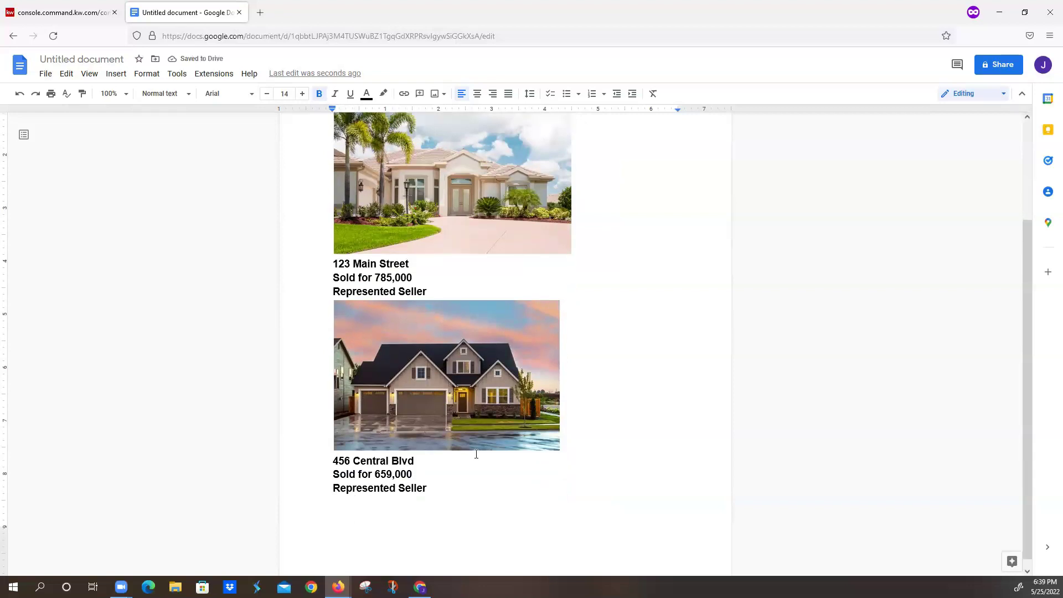
pyautogui.scroll(2, 467, 333)
pyautogui.click(467, 320)
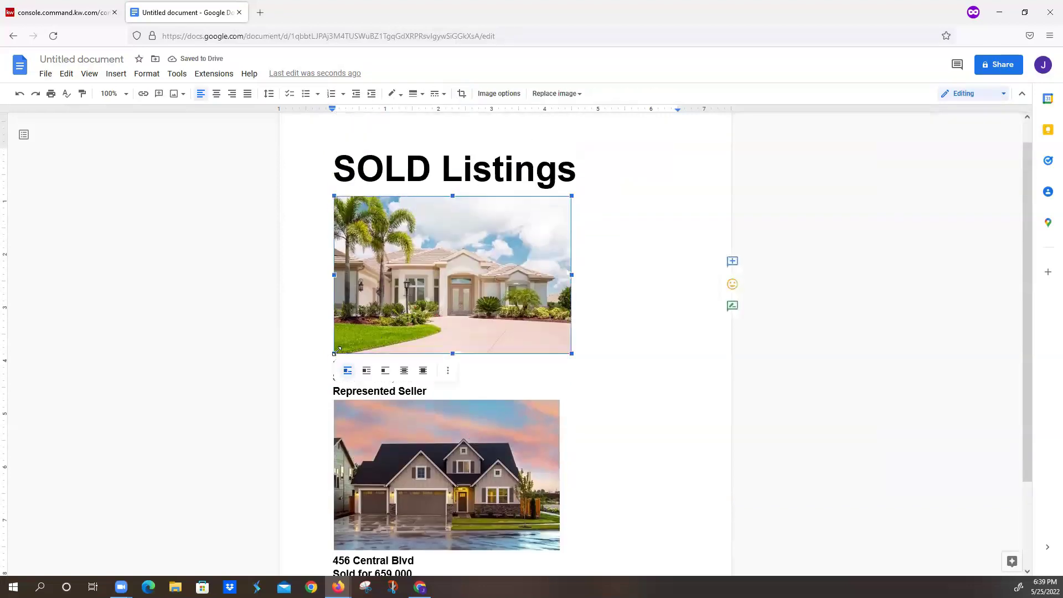
pyautogui.moveTo(334, 353); pyautogui.dragTo(347, 343)
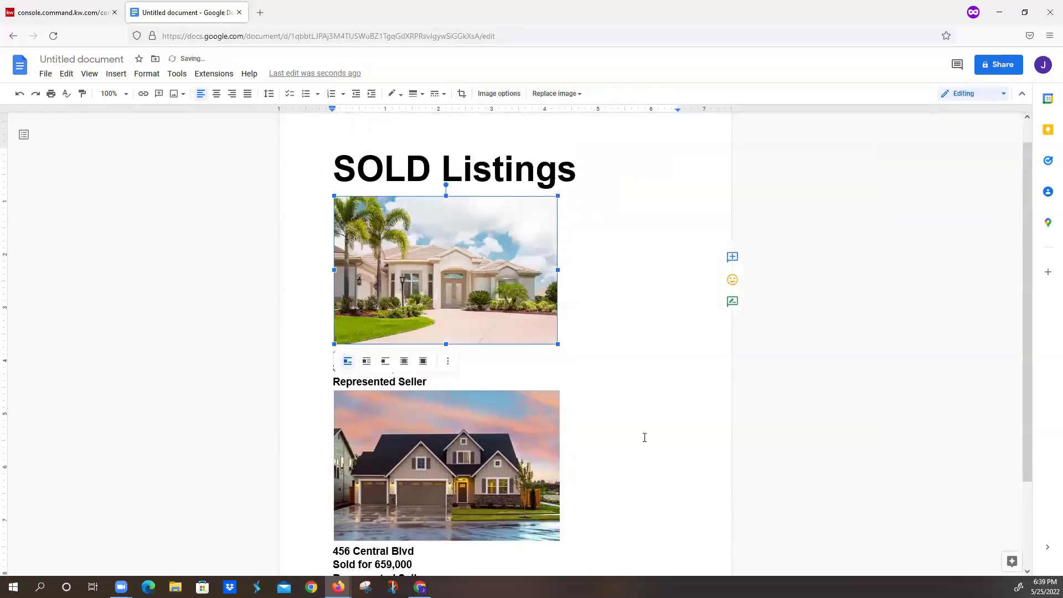
pyautogui.click(615, 439)
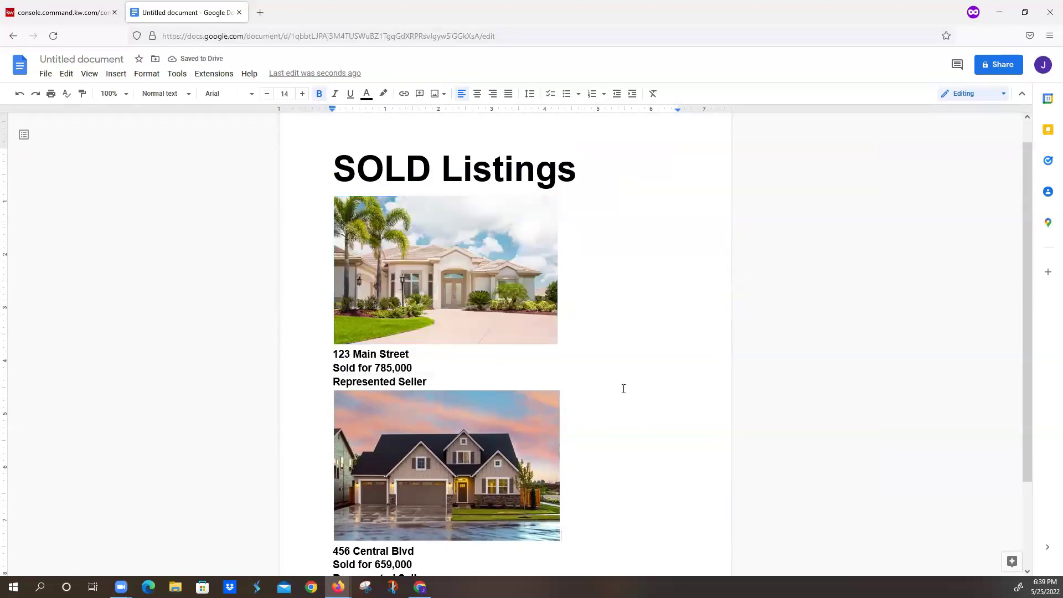
pyautogui.hotkey('ctrl', 'a')
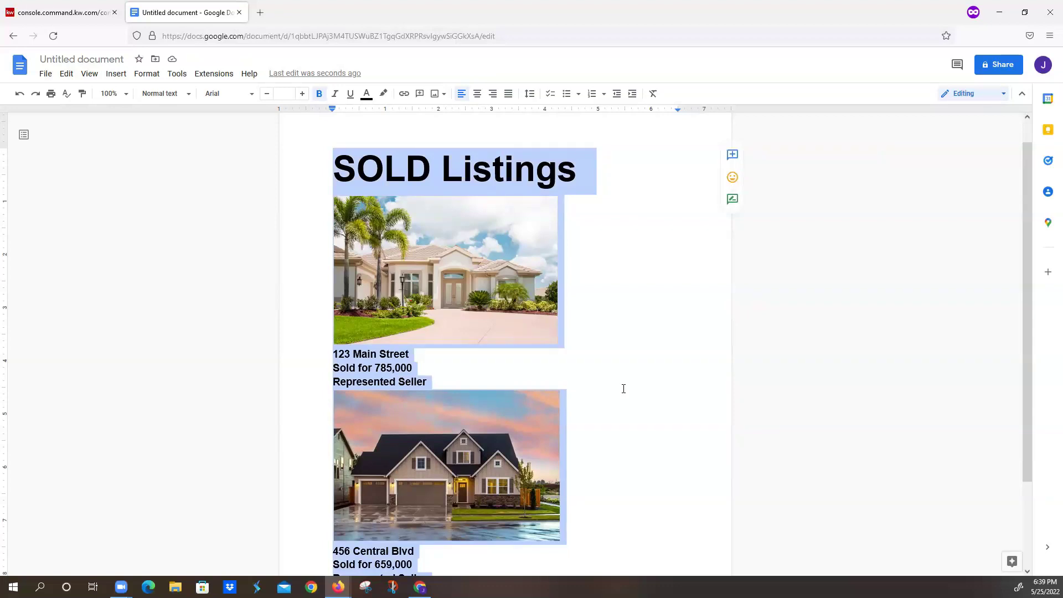
# - Center-align the heading, both photos and their captions, then reselect all content for copying
pyautogui.click(478, 94)
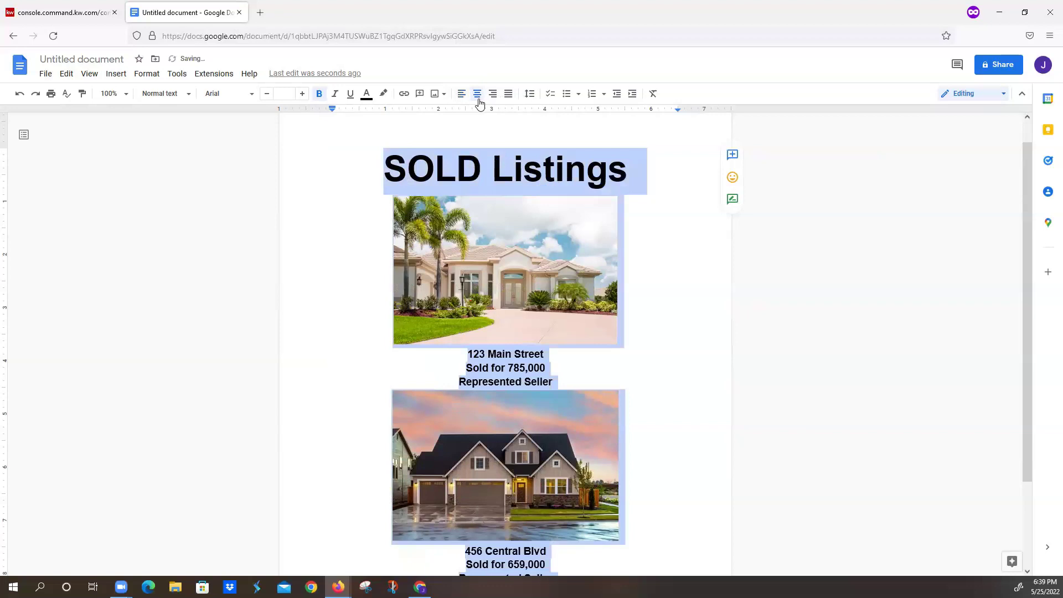
pyautogui.click(682, 359)
pyautogui.scroll(-2, 679, 359)
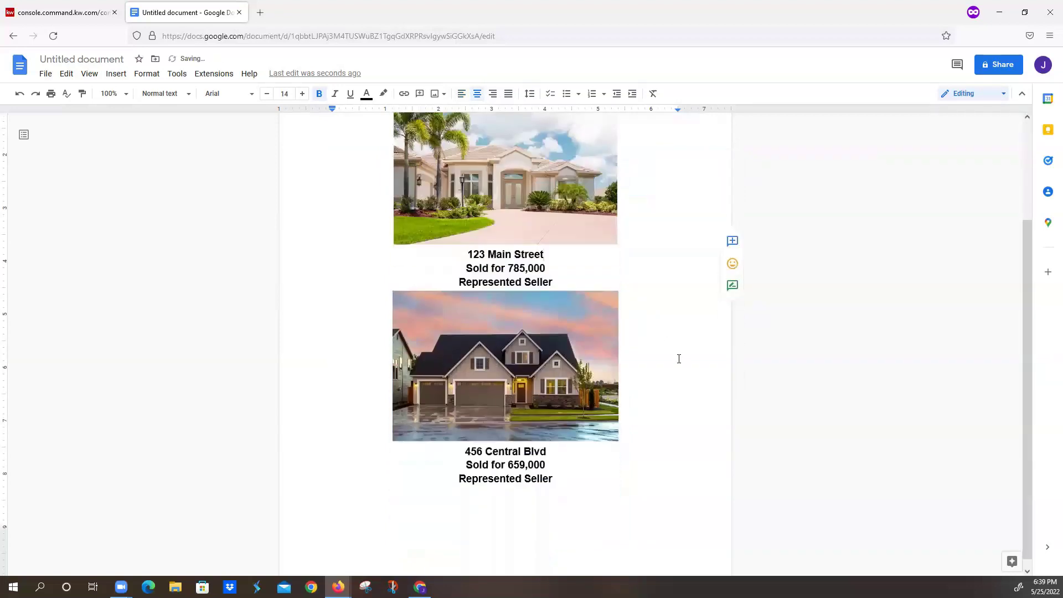
pyautogui.scroll(2, 679, 359)
pyautogui.scroll(1, 679, 359)
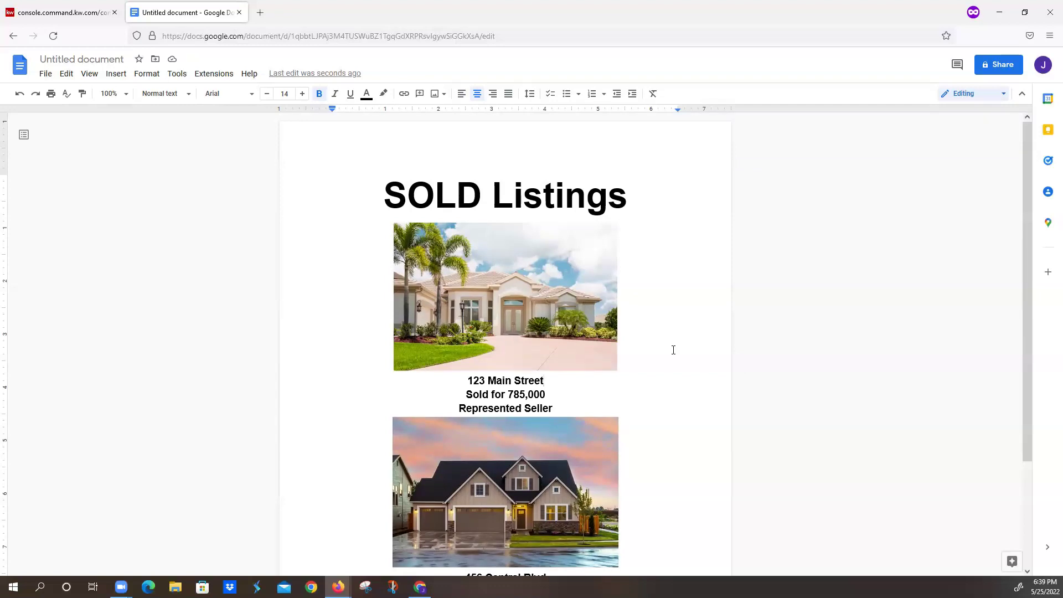
pyautogui.hotkey('ctrl', 'a')
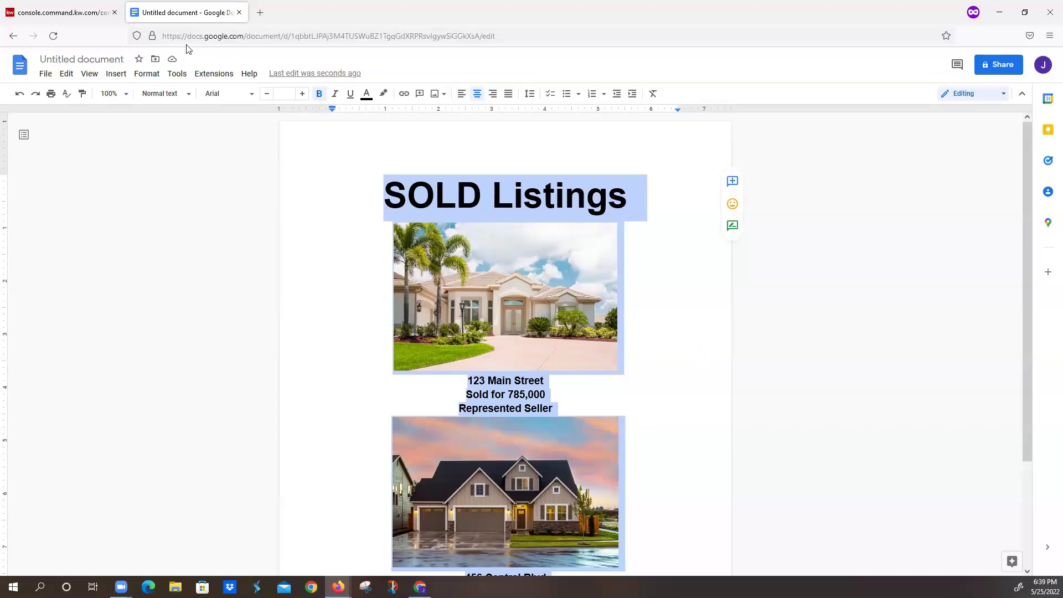
# - Paste the heading, house photos and captions into the KW Command page's empty text block
pyautogui.click(74, 13)
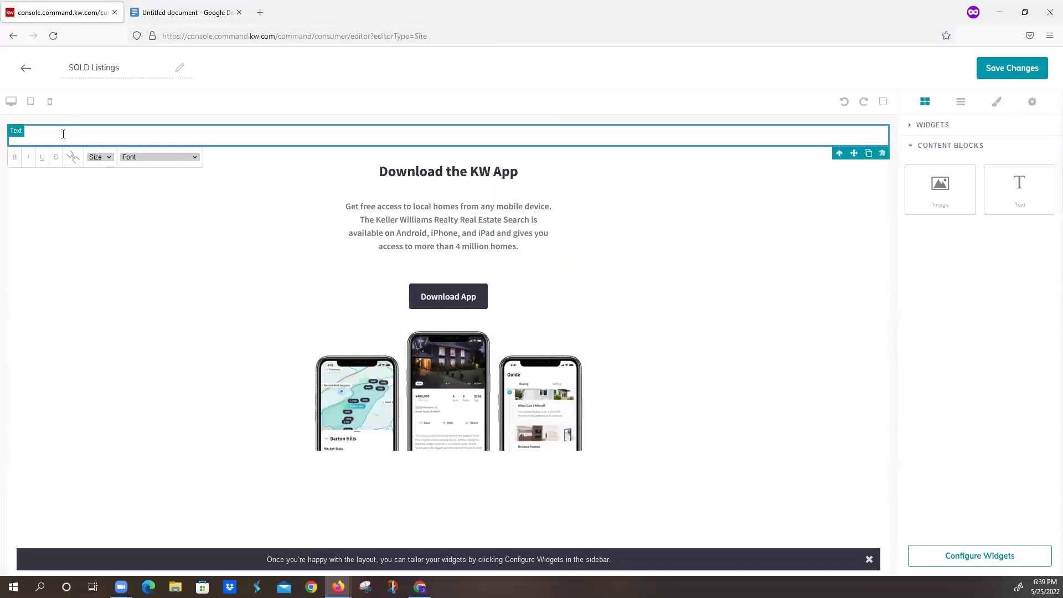
pyautogui.hotkey('ctrl', 'v')
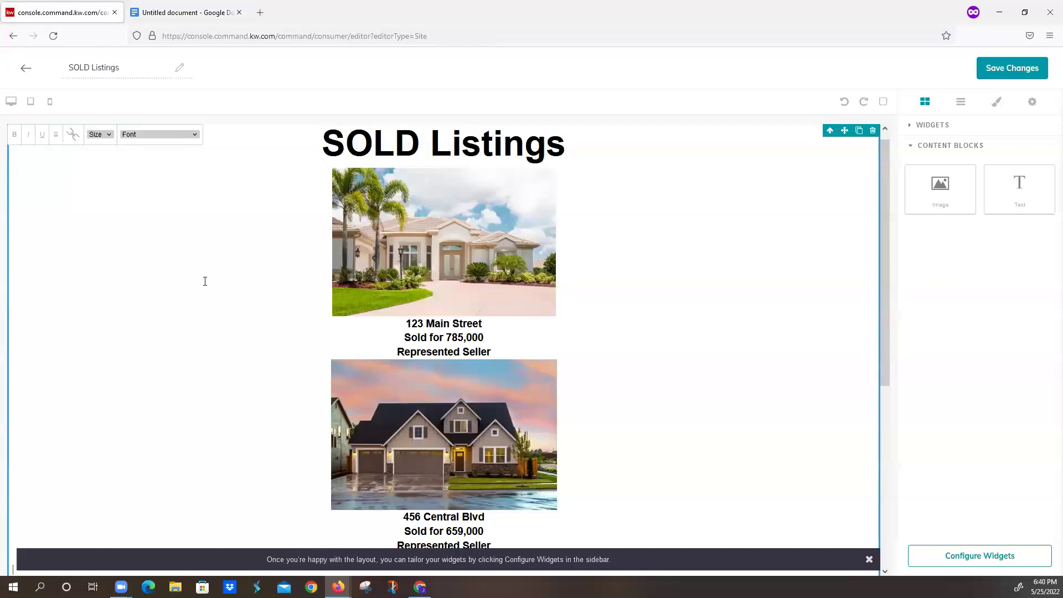
pyautogui.scroll(-5, 491, 281)
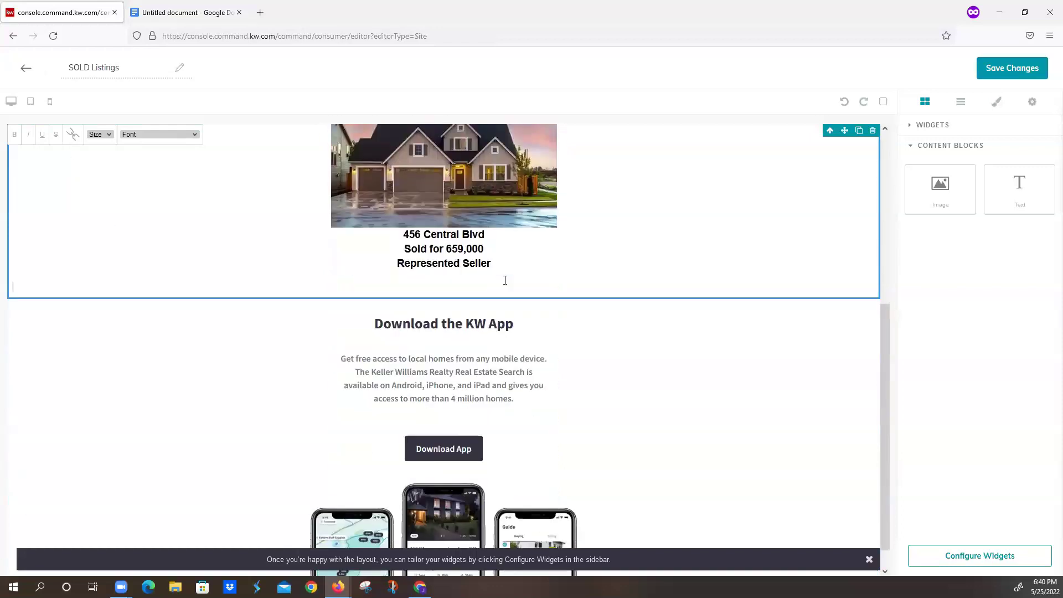
pyautogui.scroll(5, 505, 280)
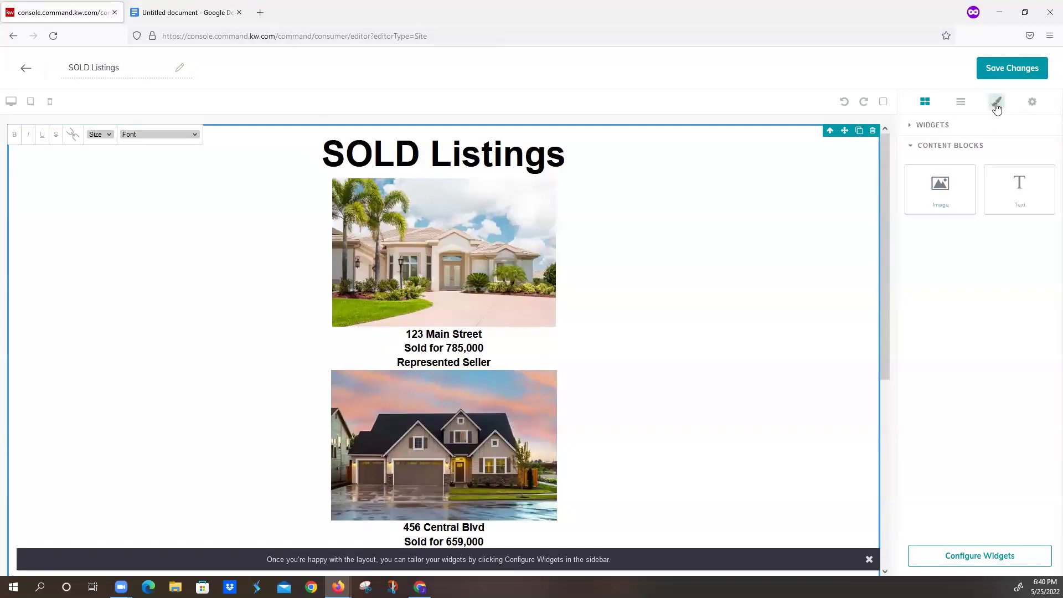
# - Set the text block's width to 1000 and its right and left margins to auto
pyautogui.click(997, 106)
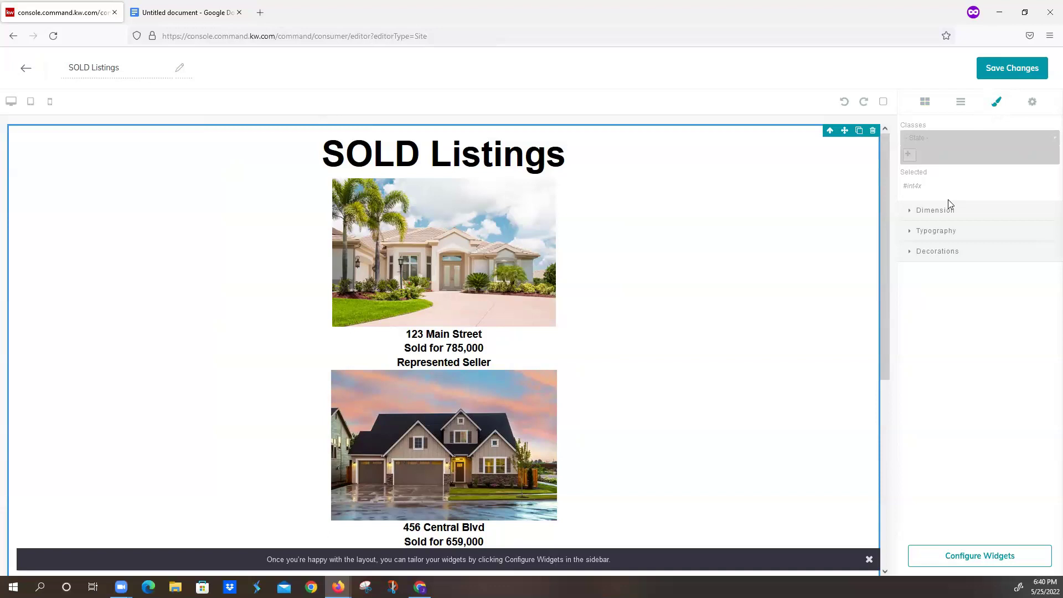
pyautogui.click(945, 215)
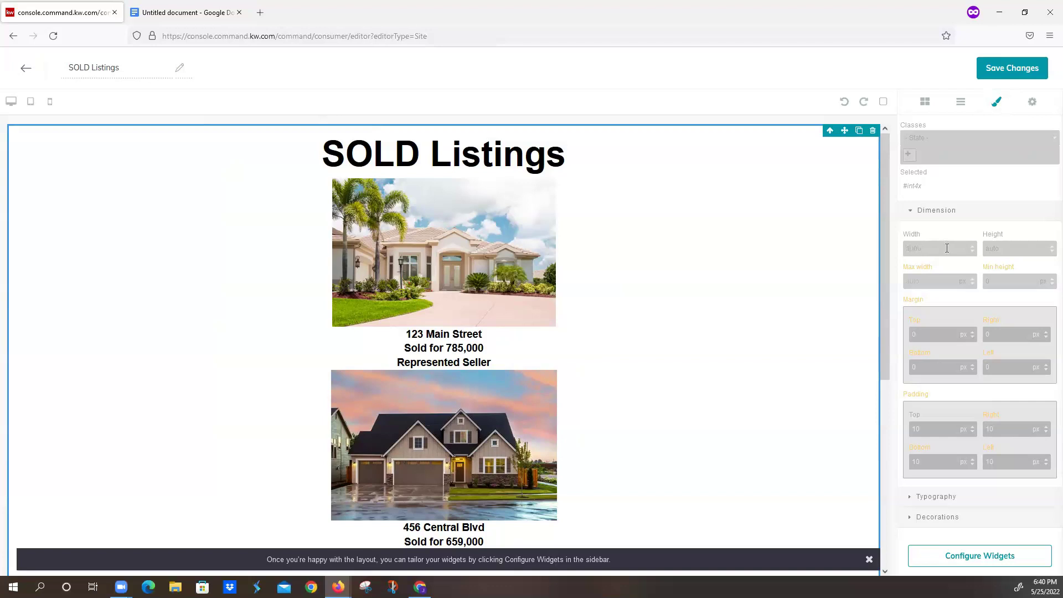
pyautogui.press('BackSpace')
pyautogui.write('0')
pyautogui.click(1003, 331)
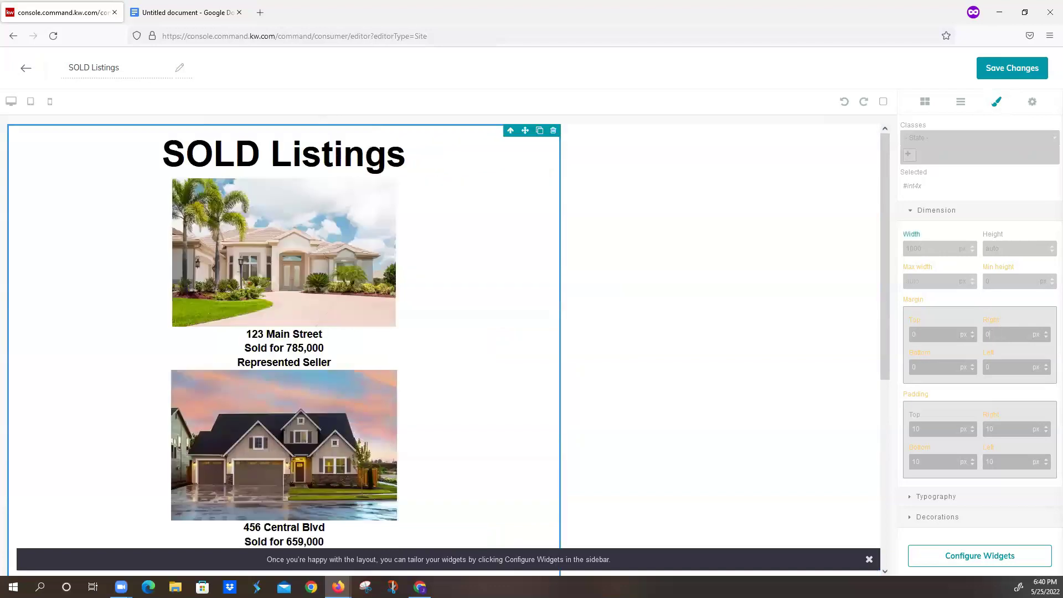
pyautogui.write('a')
pyautogui.write('uto')
pyautogui.click(1004, 365)
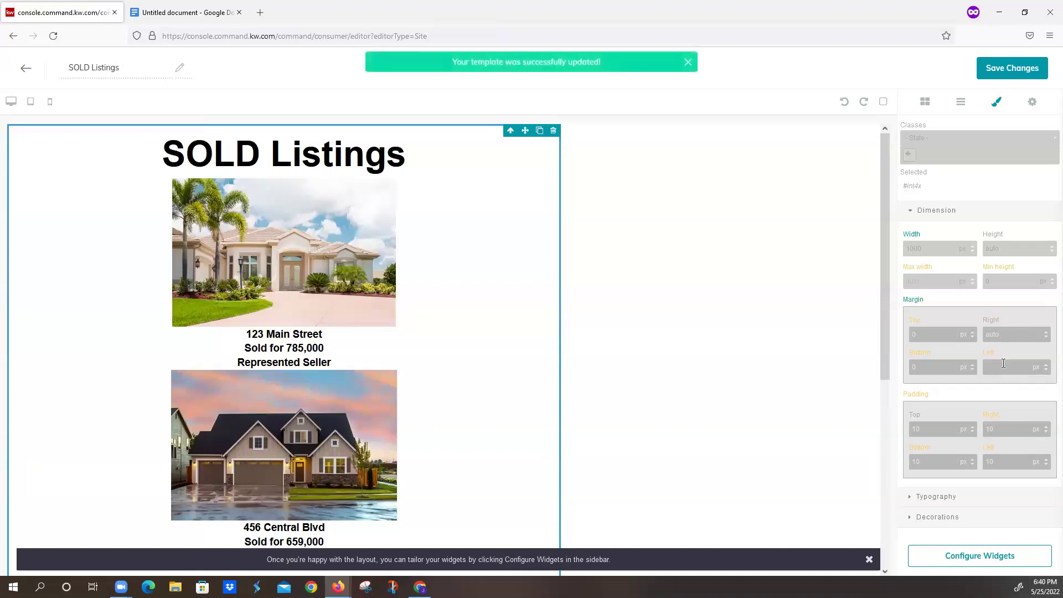
pyautogui.write('auto')
pyautogui.click(958, 295)
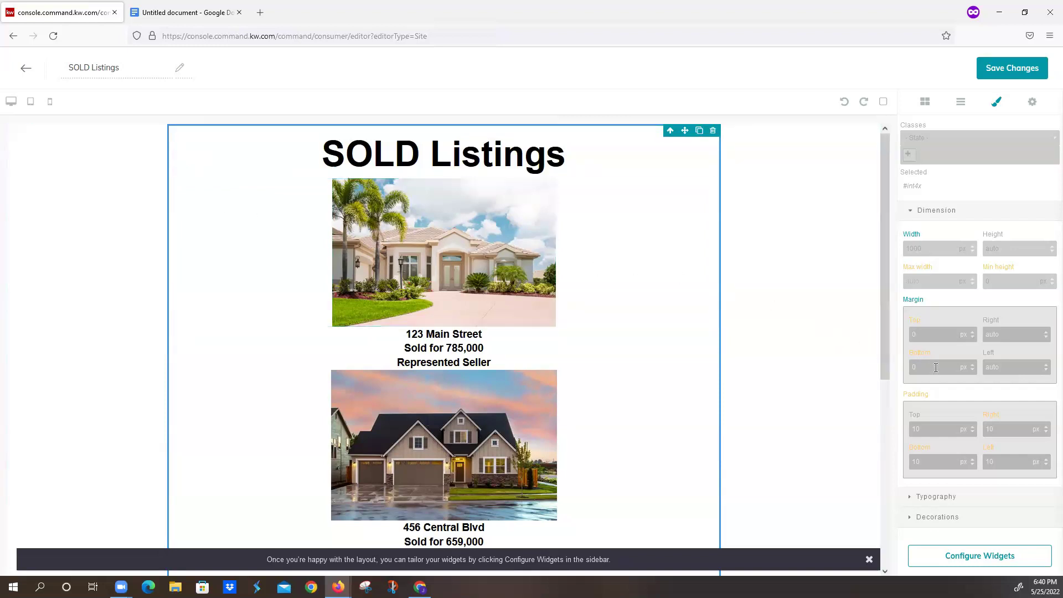
pyautogui.scroll(-5, 686, 441)
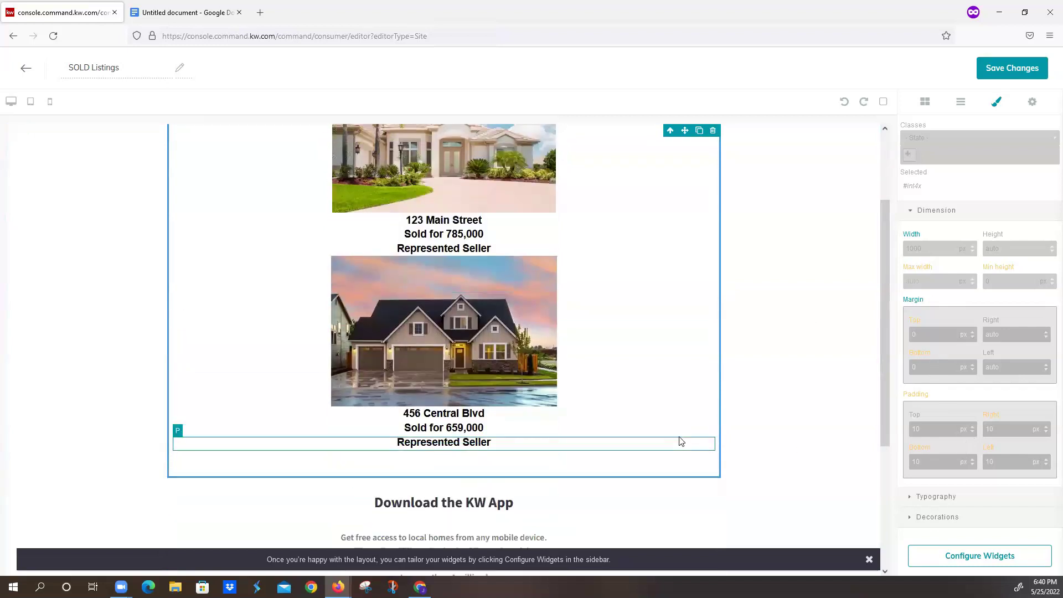
pyautogui.scroll(5, 879, 294)
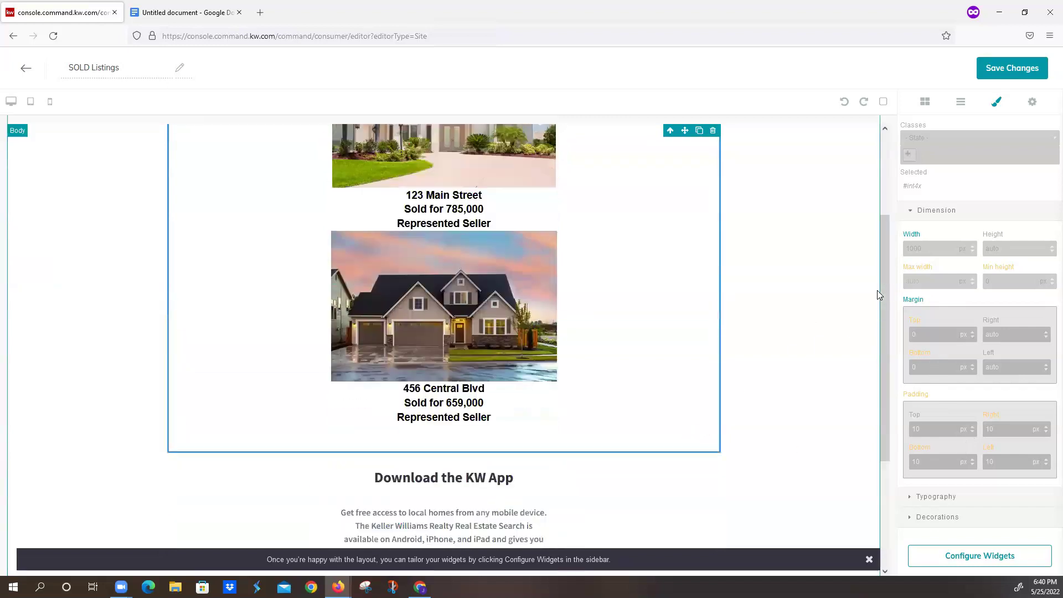
# - Save the SOLD Listings page, then add a new agent site page based on SOLD Listings
pyautogui.click(1019, 71)
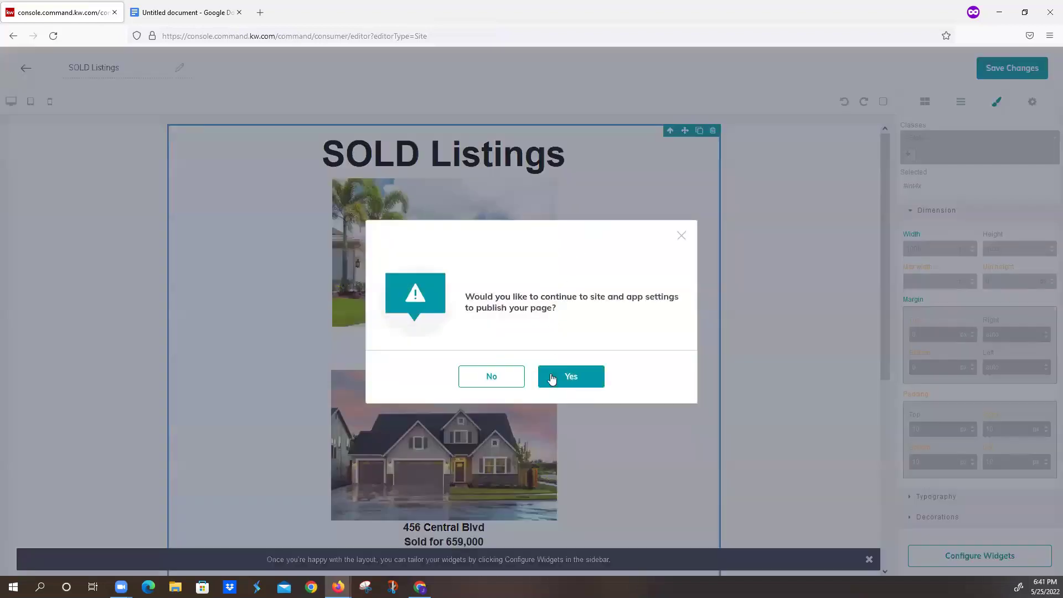
pyautogui.click(563, 377)
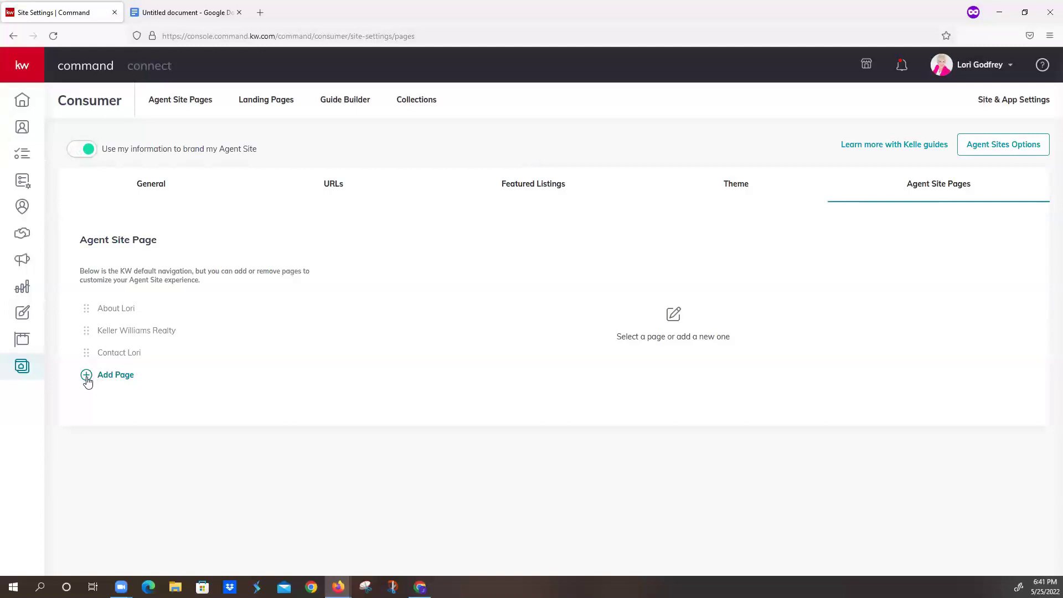
pyautogui.click(87, 377)
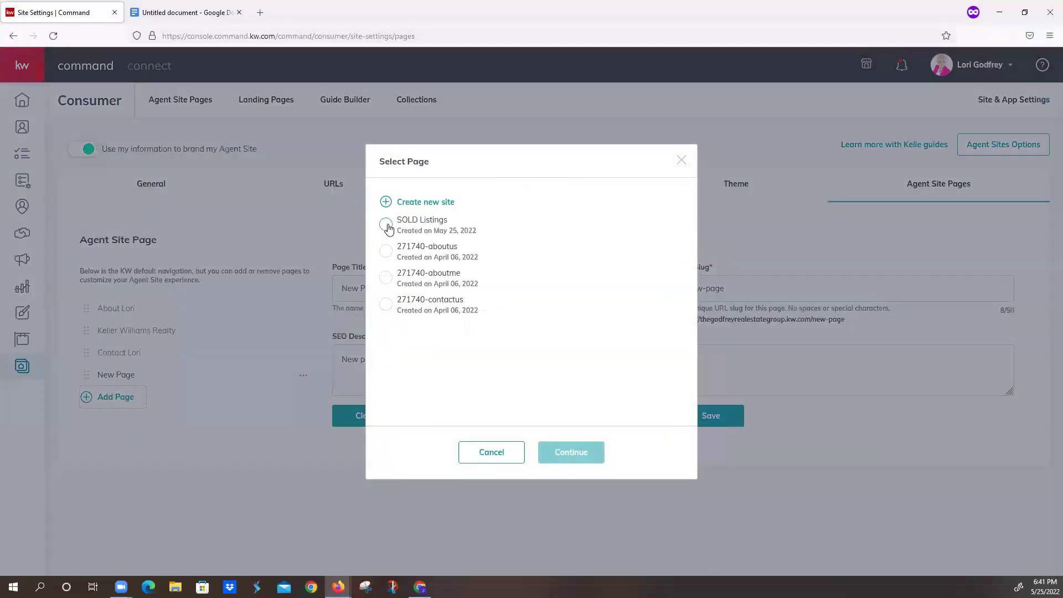
pyautogui.click(386, 227)
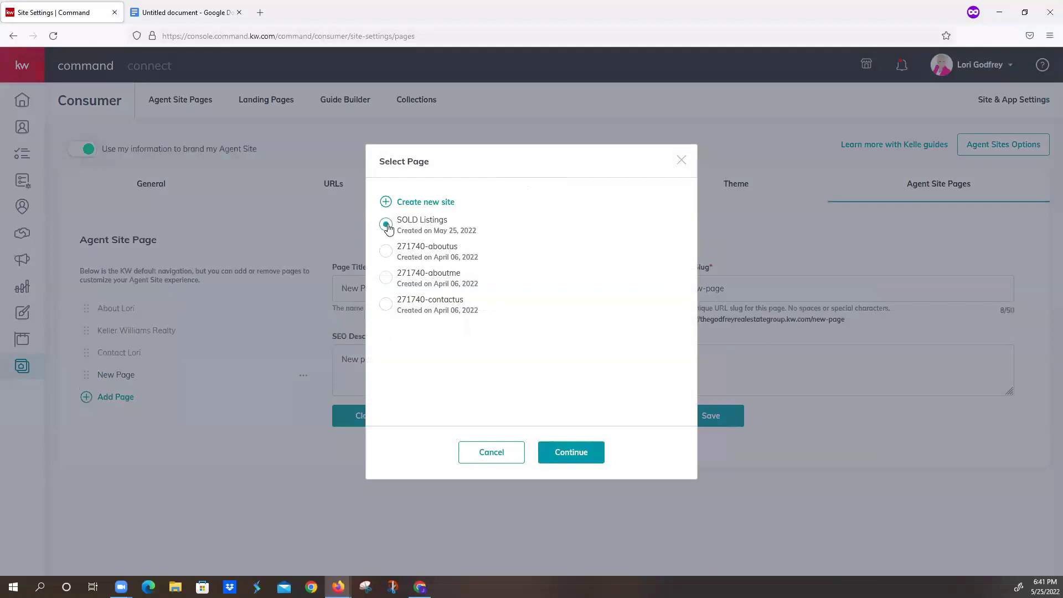
pyautogui.click(578, 450)
# - Save the new page with title 'Sold Listings', slug 'sold-listings' and SEO description 'Check out my SOLD listings'
pyautogui.tripleClick(449, 291)
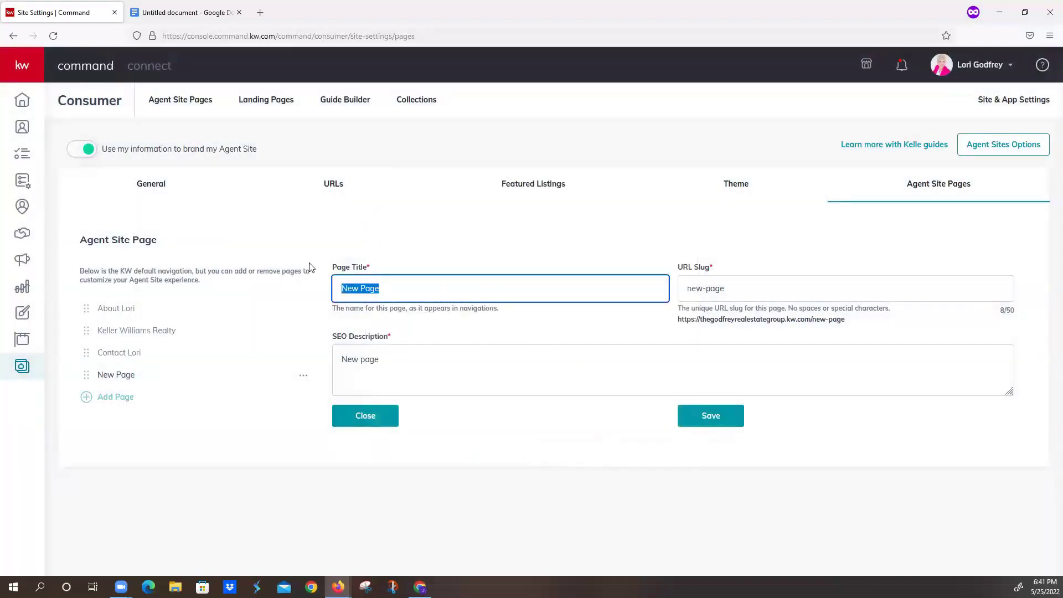
pyautogui.write('Sold')
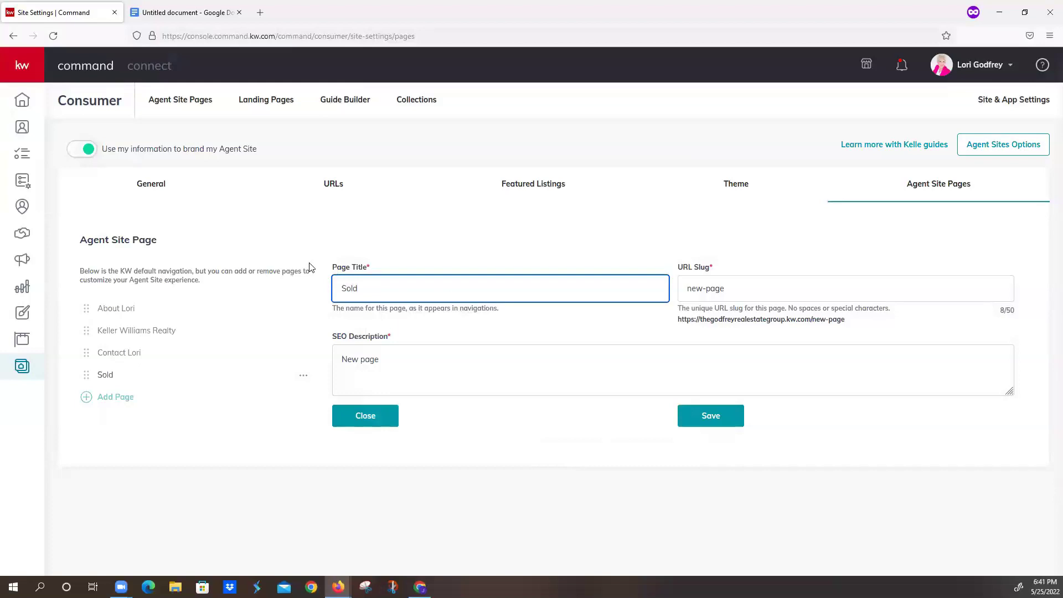
pyautogui.write(' Listings')
pyautogui.press('Tab')
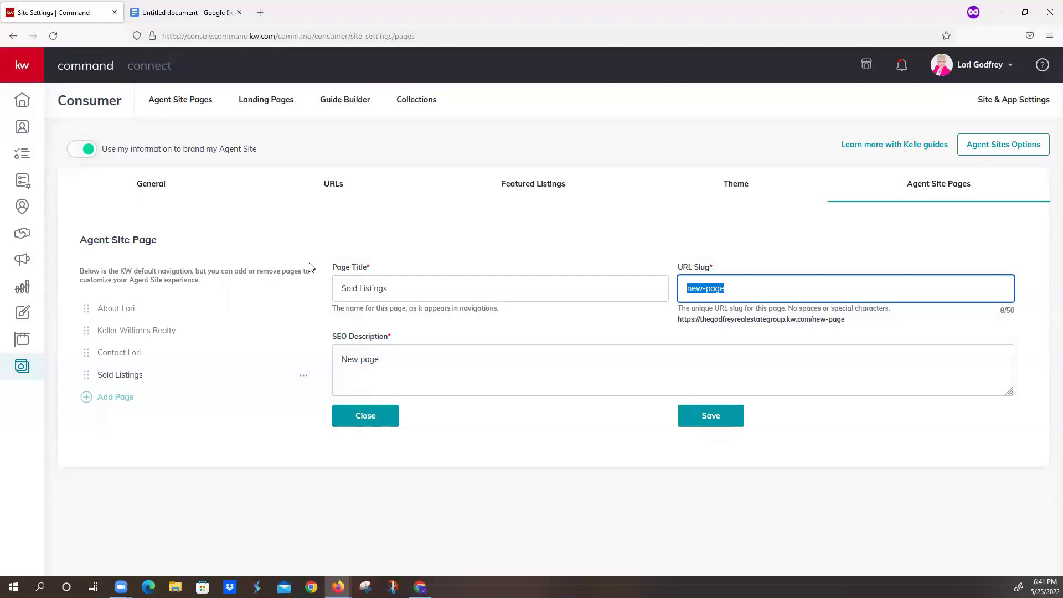
pyautogui.write('sold-listings')
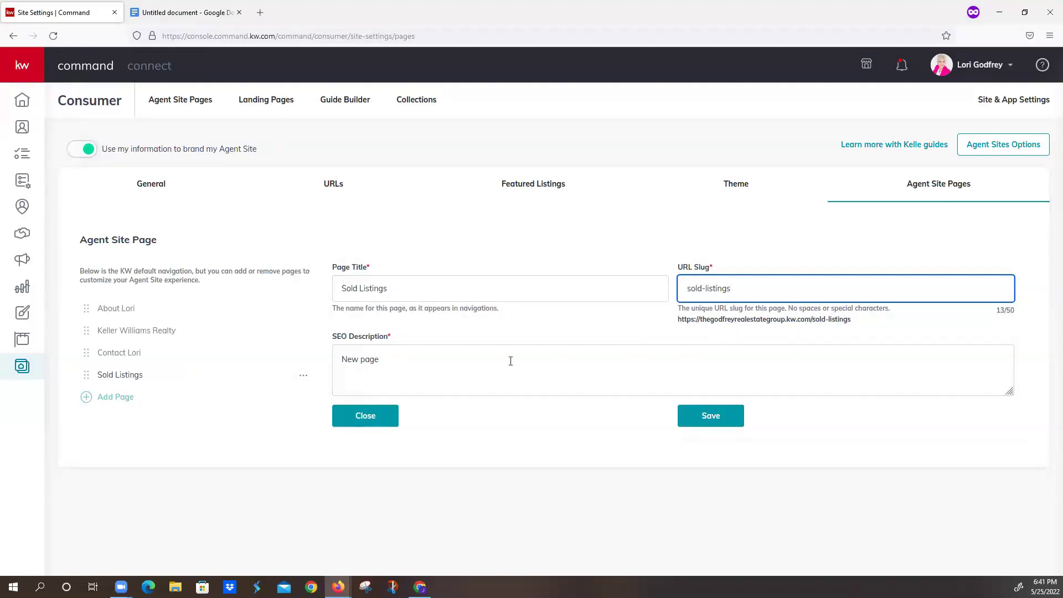
pyautogui.moveTo(416, 357); pyautogui.dragTo(329, 356)
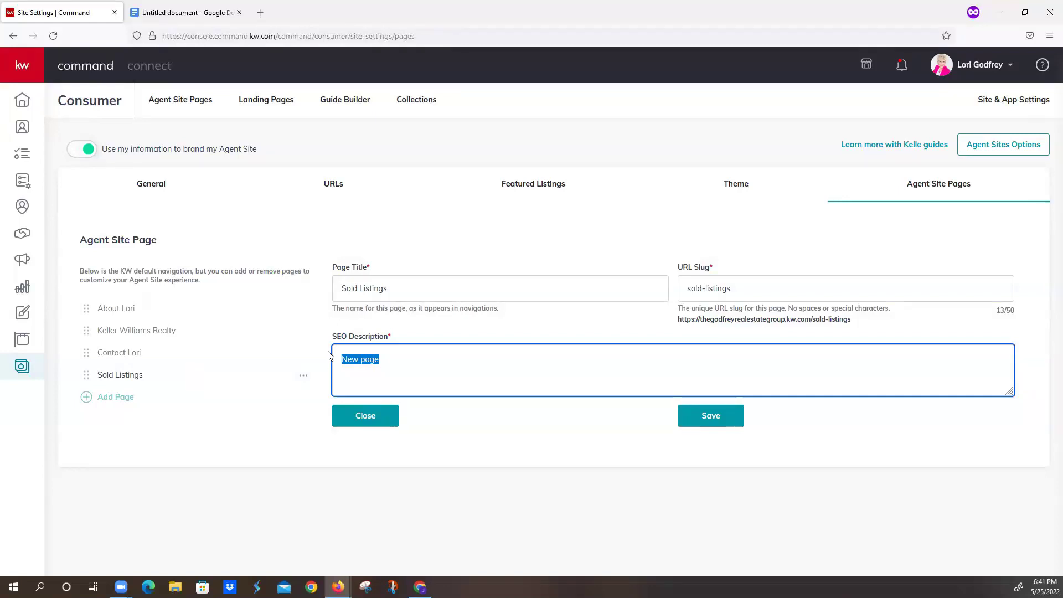
pyautogui.write('Check out my SOLD listings')
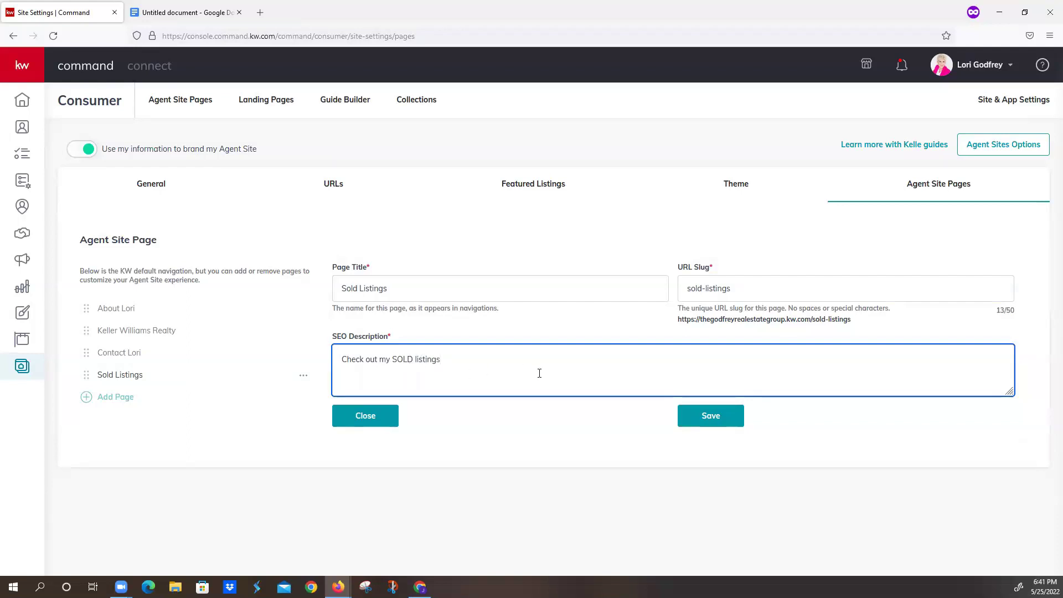
pyautogui.click(711, 415)
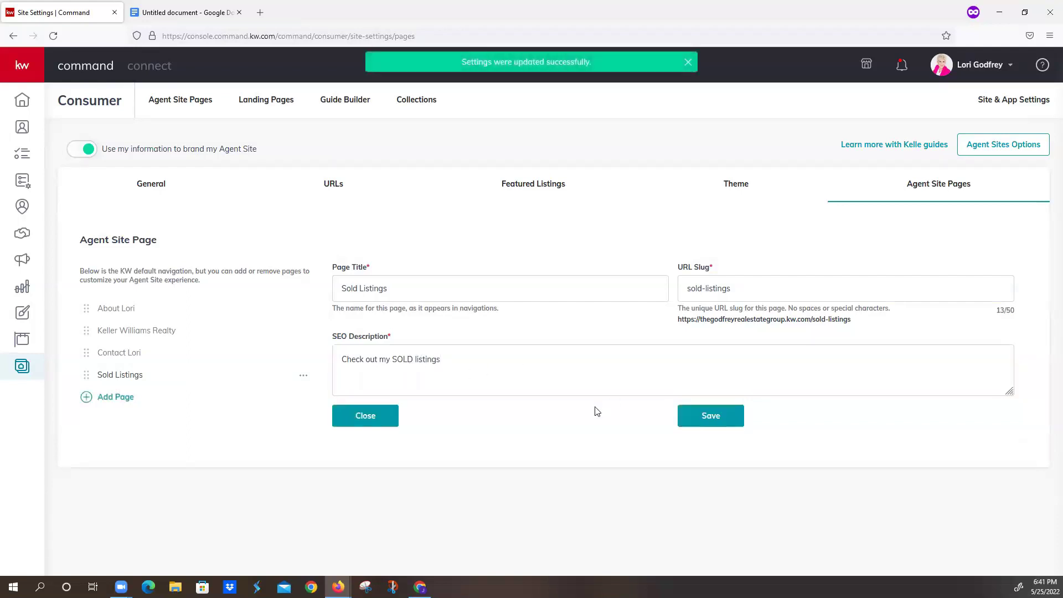
# - On the live agent site, dismiss location and cookie prompts and open Sold Listings from the menu
pyautogui.click(200, 102)
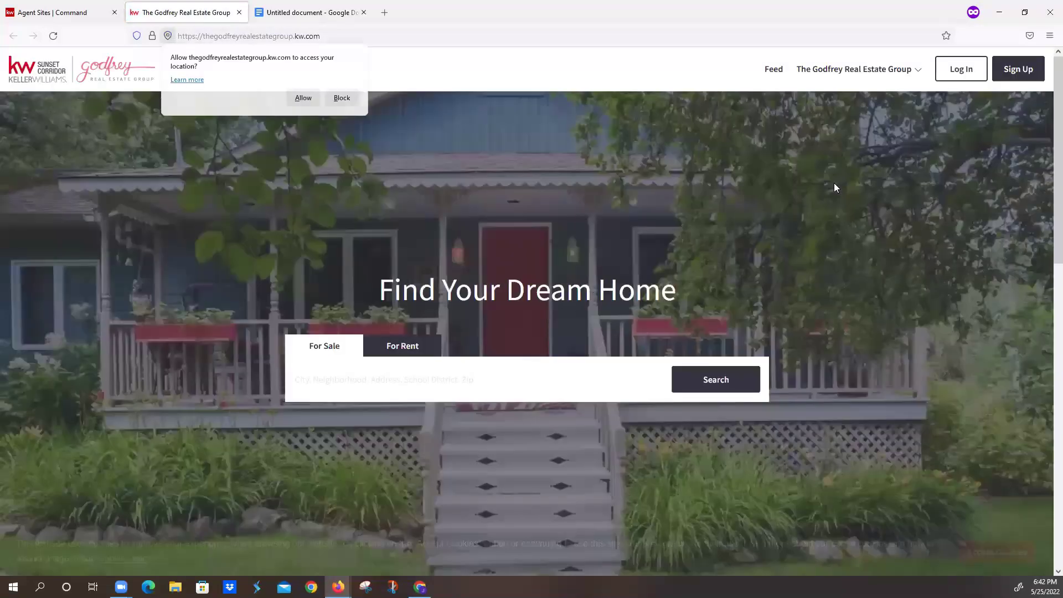
pyautogui.click(341, 99)
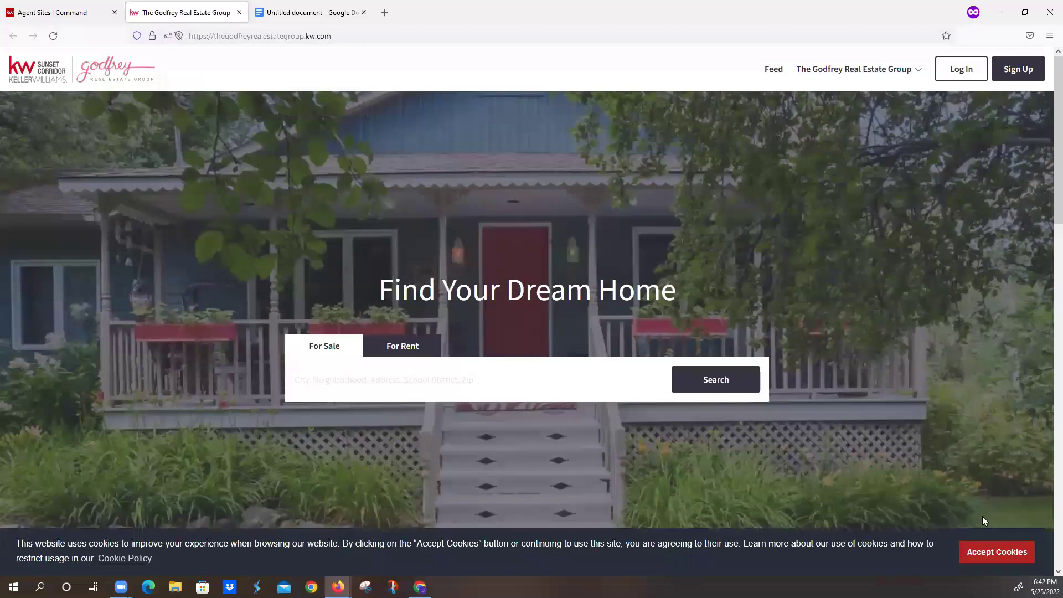
pyautogui.click(996, 552)
pyautogui.click(842, 69)
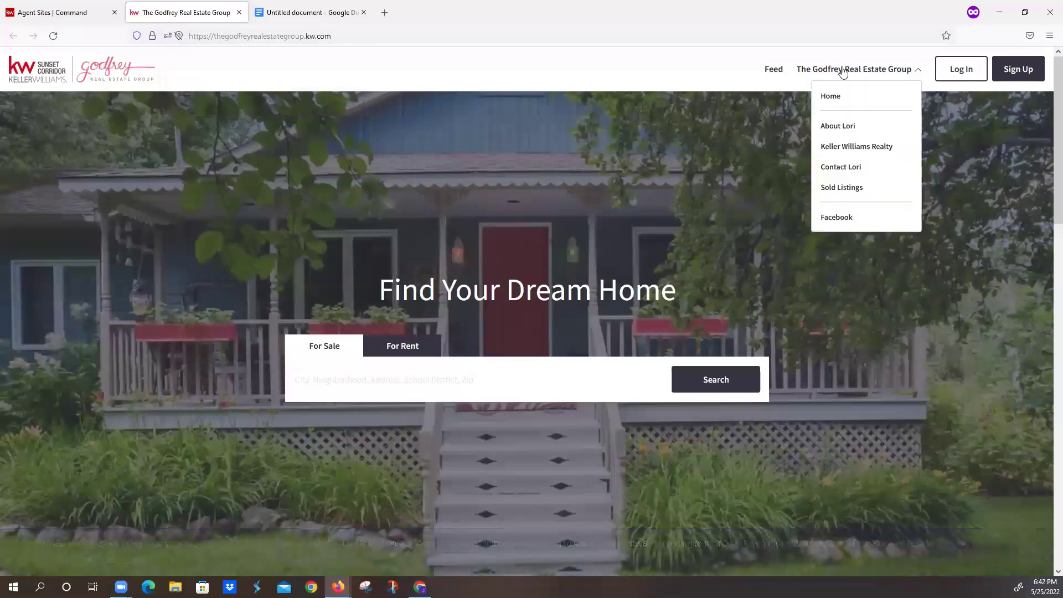
pyautogui.click(843, 189)
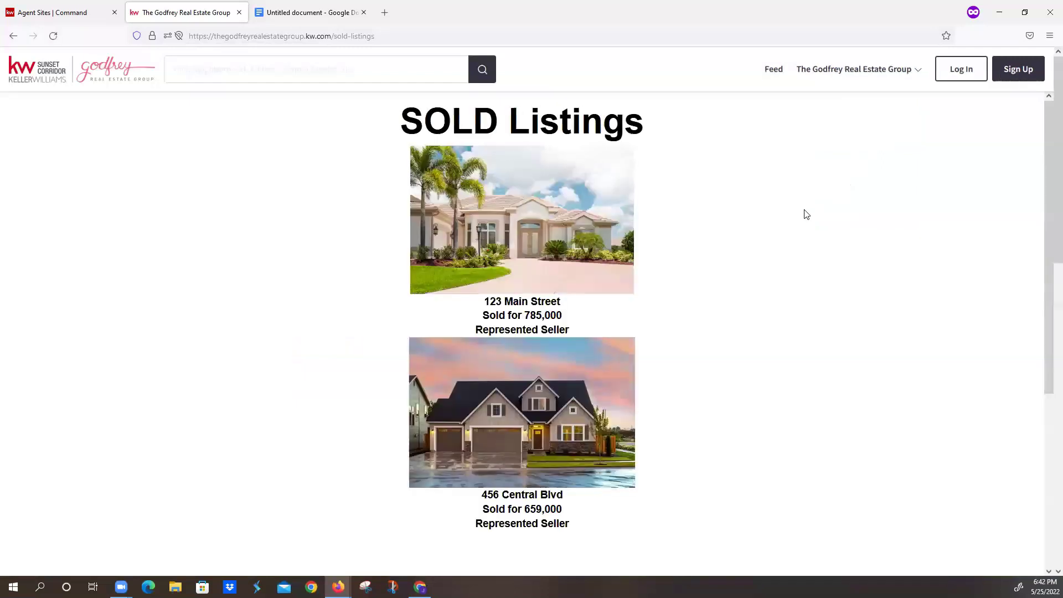
pyautogui.scroll(-5, 790, 243)
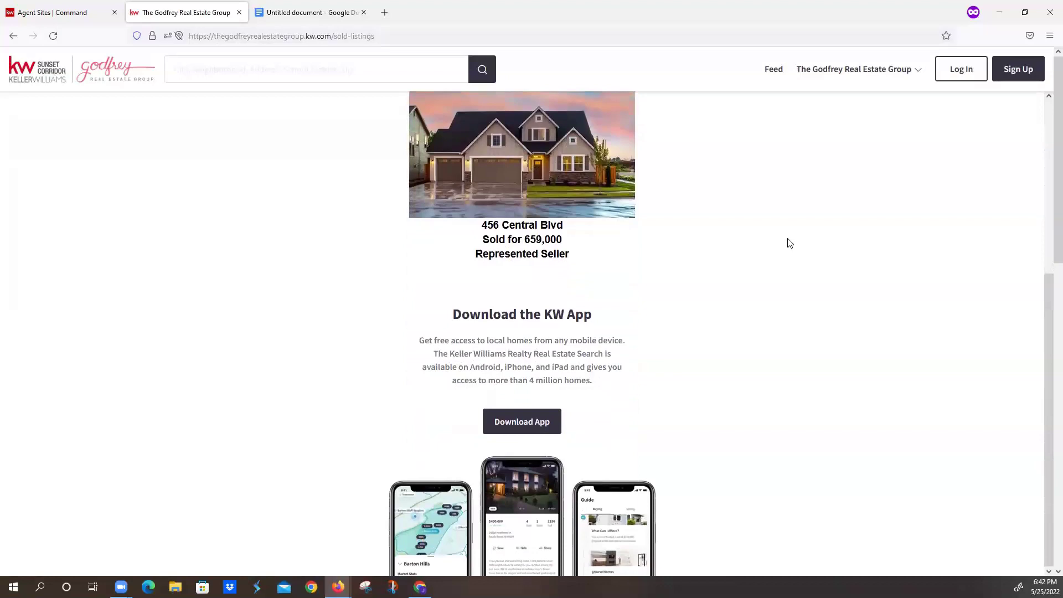
pyautogui.scroll(5, 789, 243)
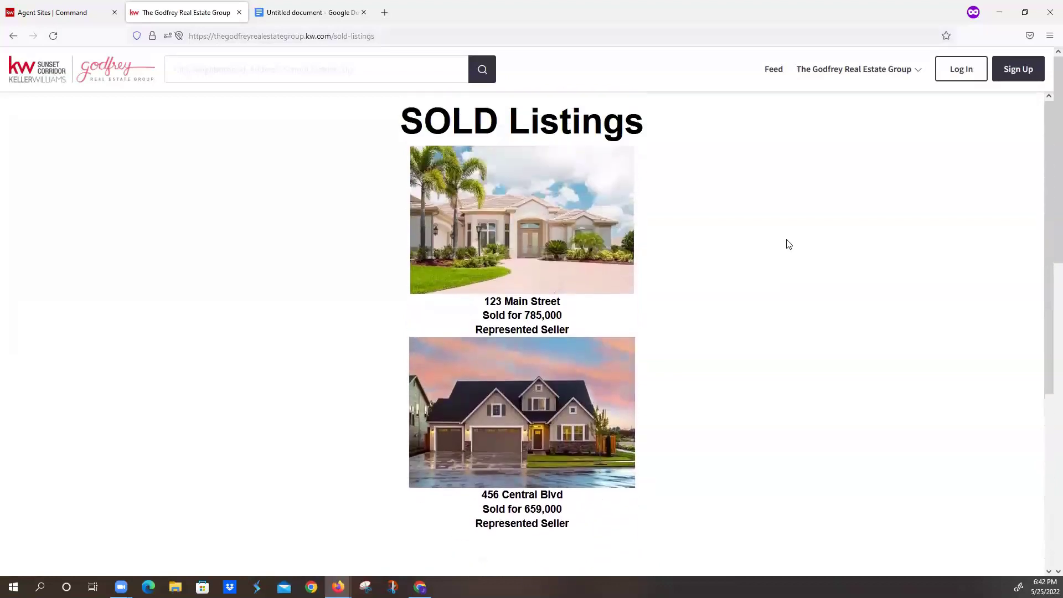